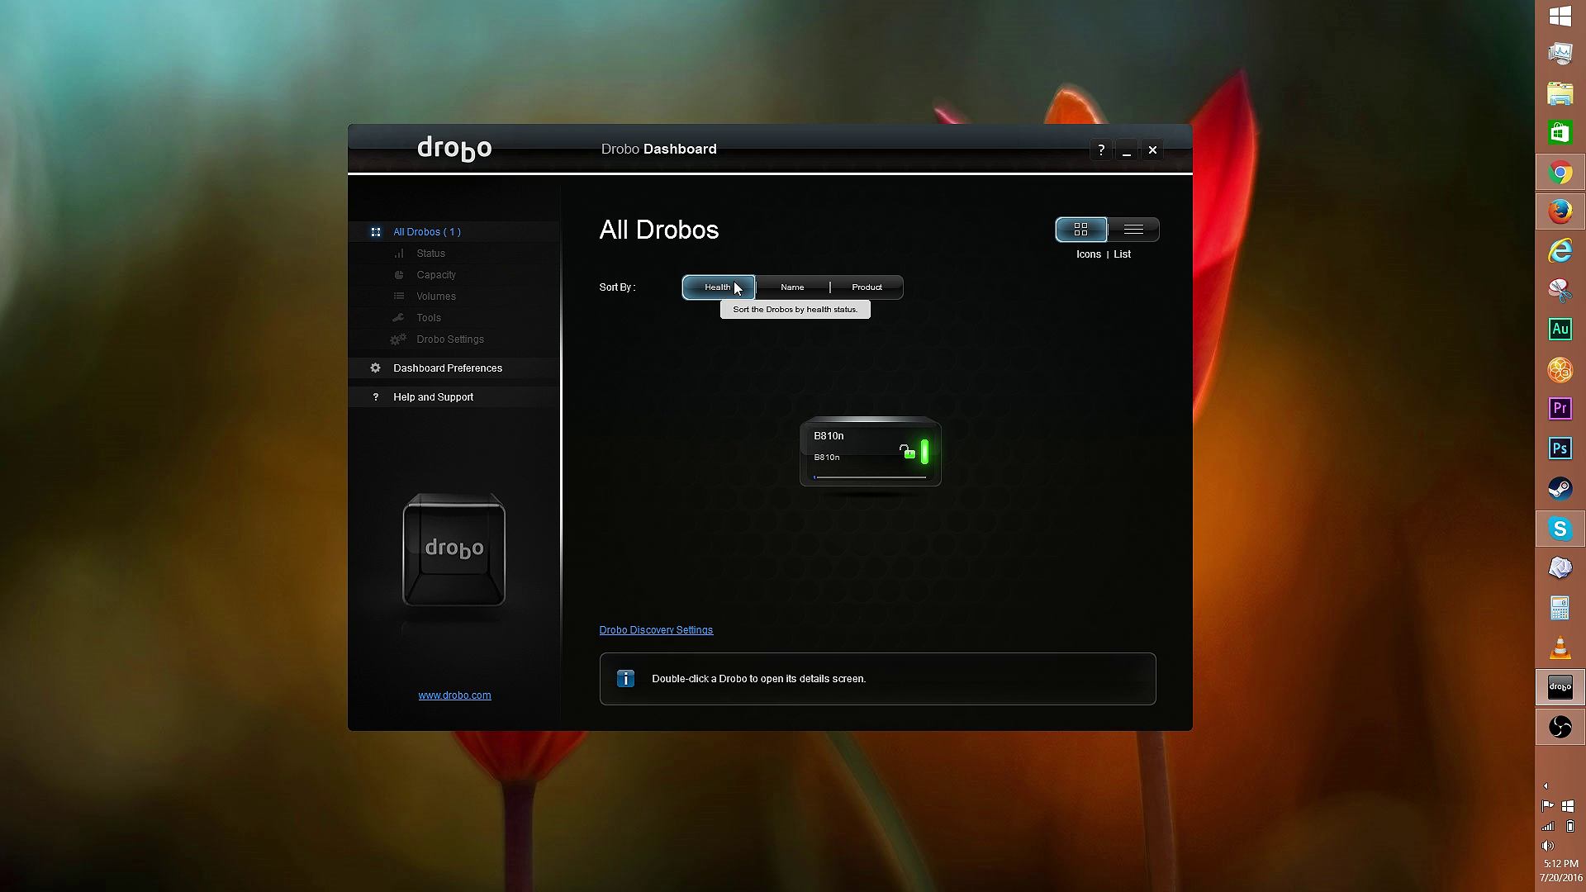
- Sort the Drobos by name and by product, view them as a list, and return to the icon view
{"action": "left_click", "coordinate": [789, 287]}
{"action": "left_click", "coordinate": [864, 286]}
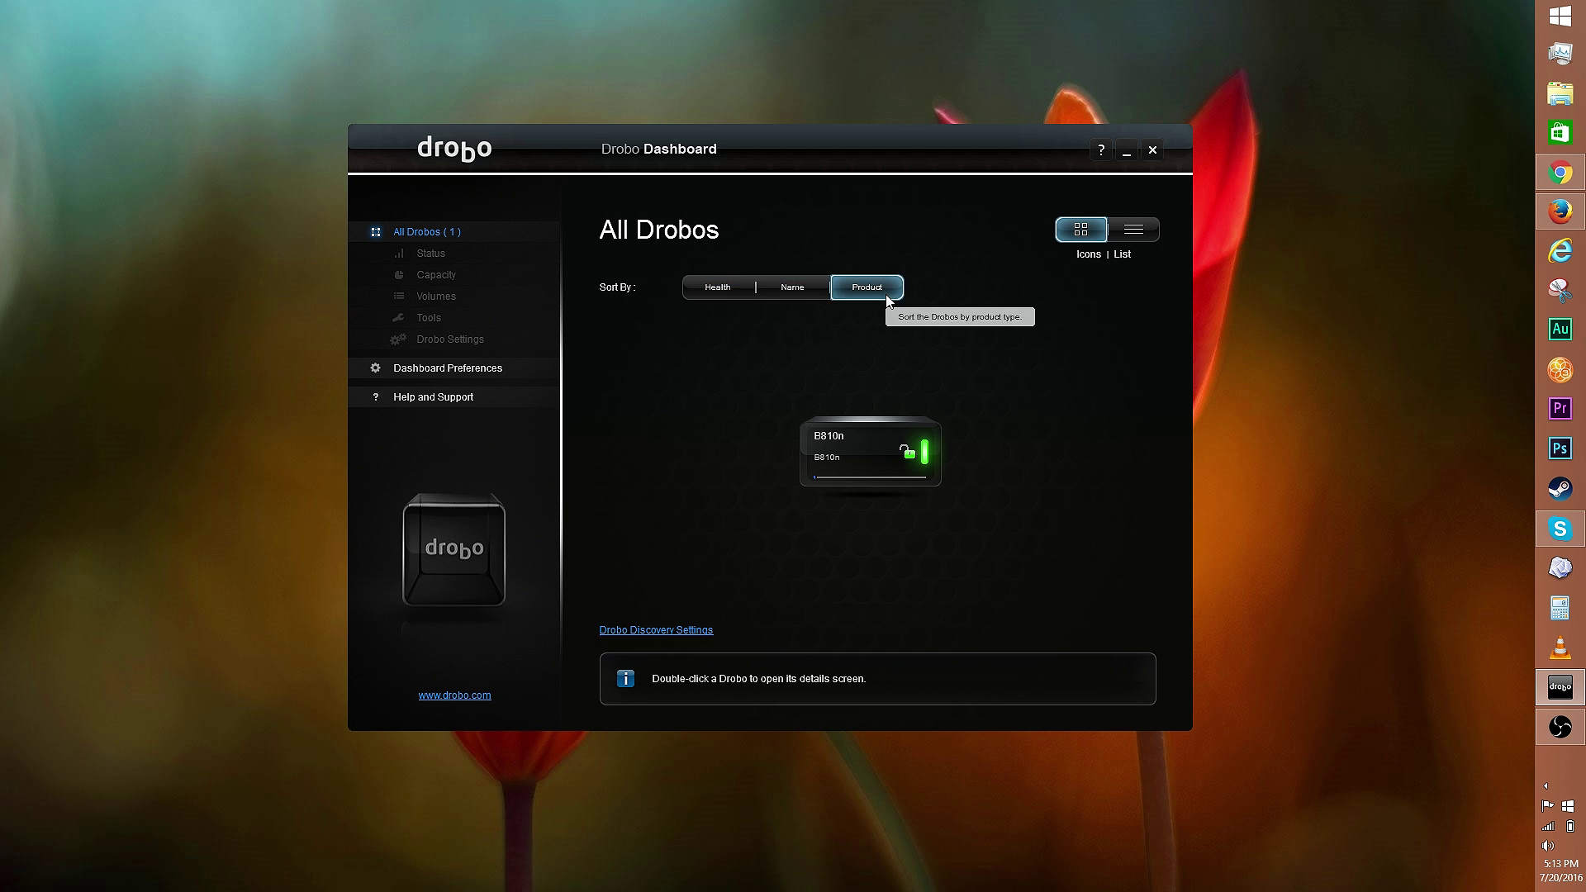
{"action": "left_click", "coordinate": [1150, 233]}
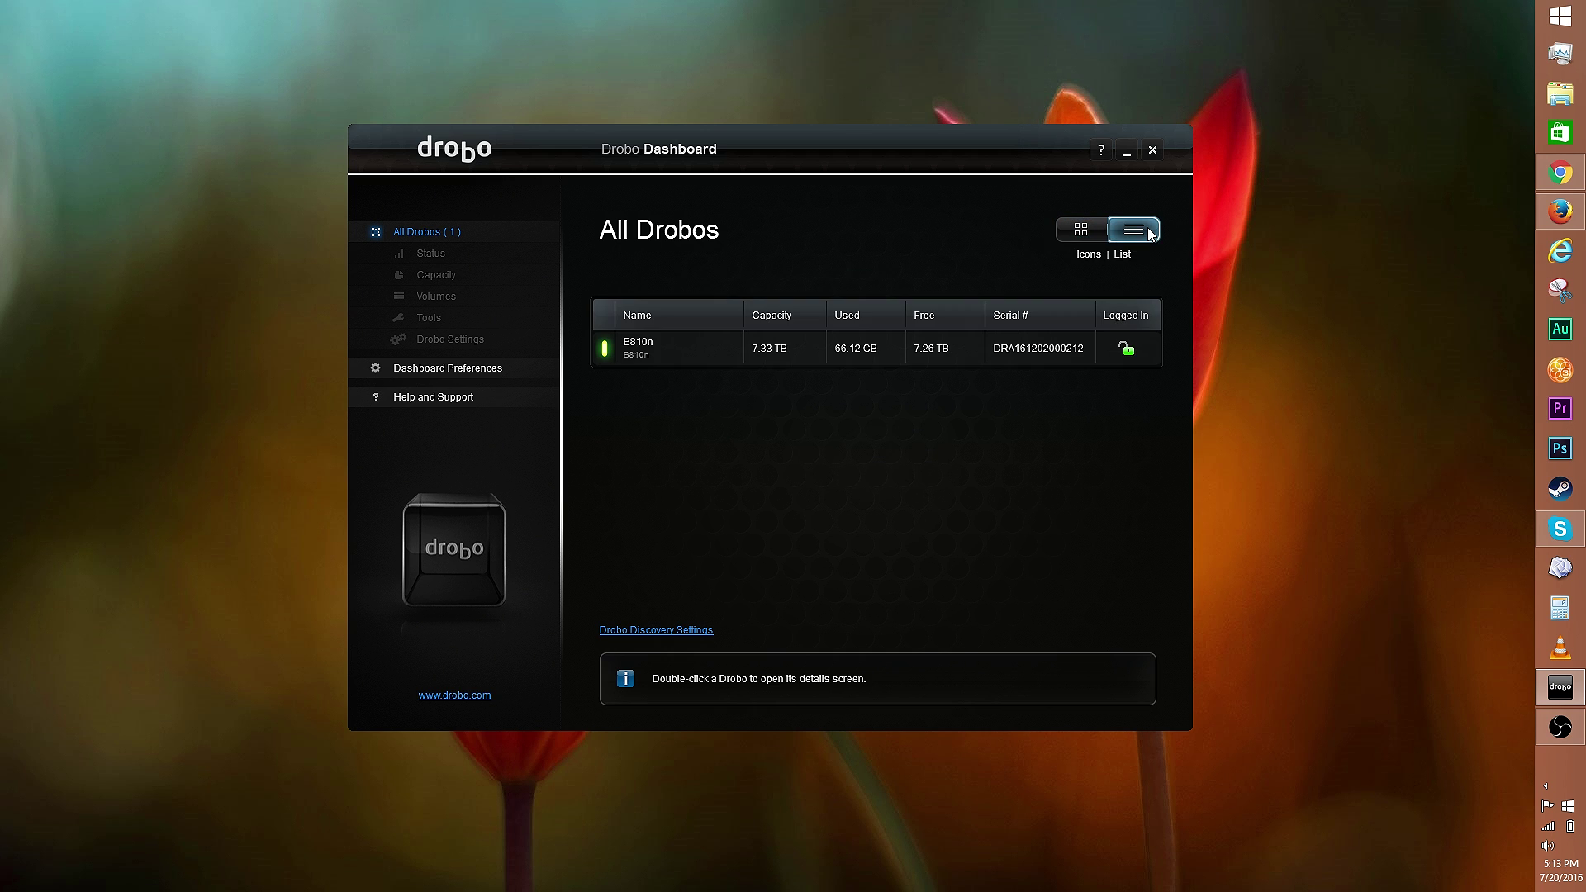
{"action": "left_click", "coordinate": [1081, 229]}
- Open the Drobo discovery settings and the form for adding a Drobo by IP
{"action": "left_click", "coordinate": [690, 632]}
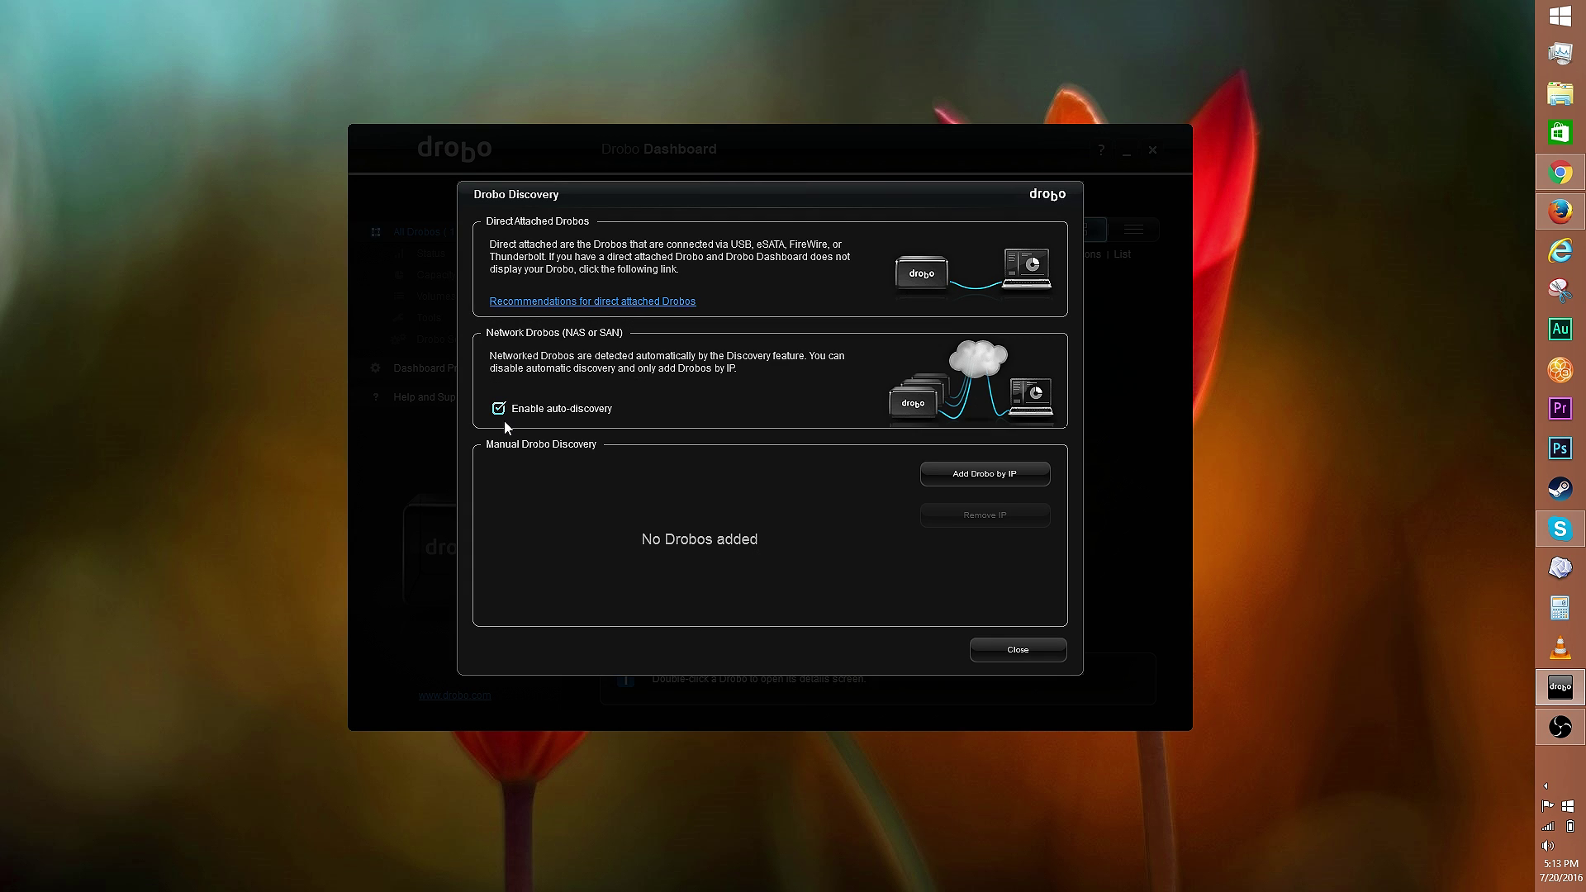
{"action": "left_click", "coordinate": [948, 477]}
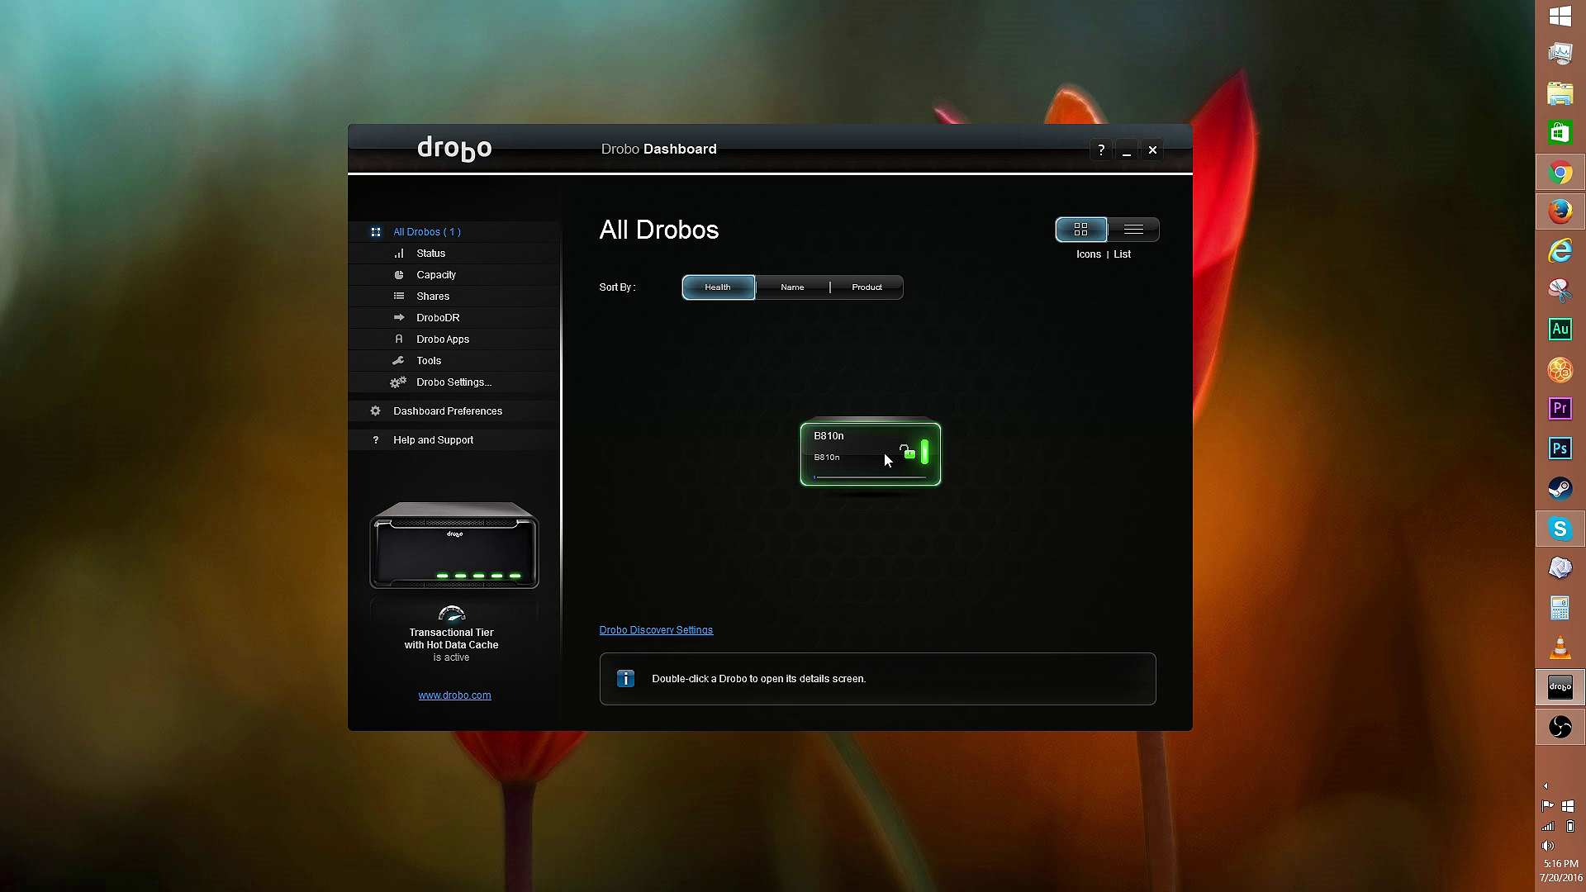
- Open the B810n's status and view the drive details for bays 7 and 5, the neighbouring 240 GB SSD, and the performance information
{"action": "left_click", "coordinate": [467, 254]}
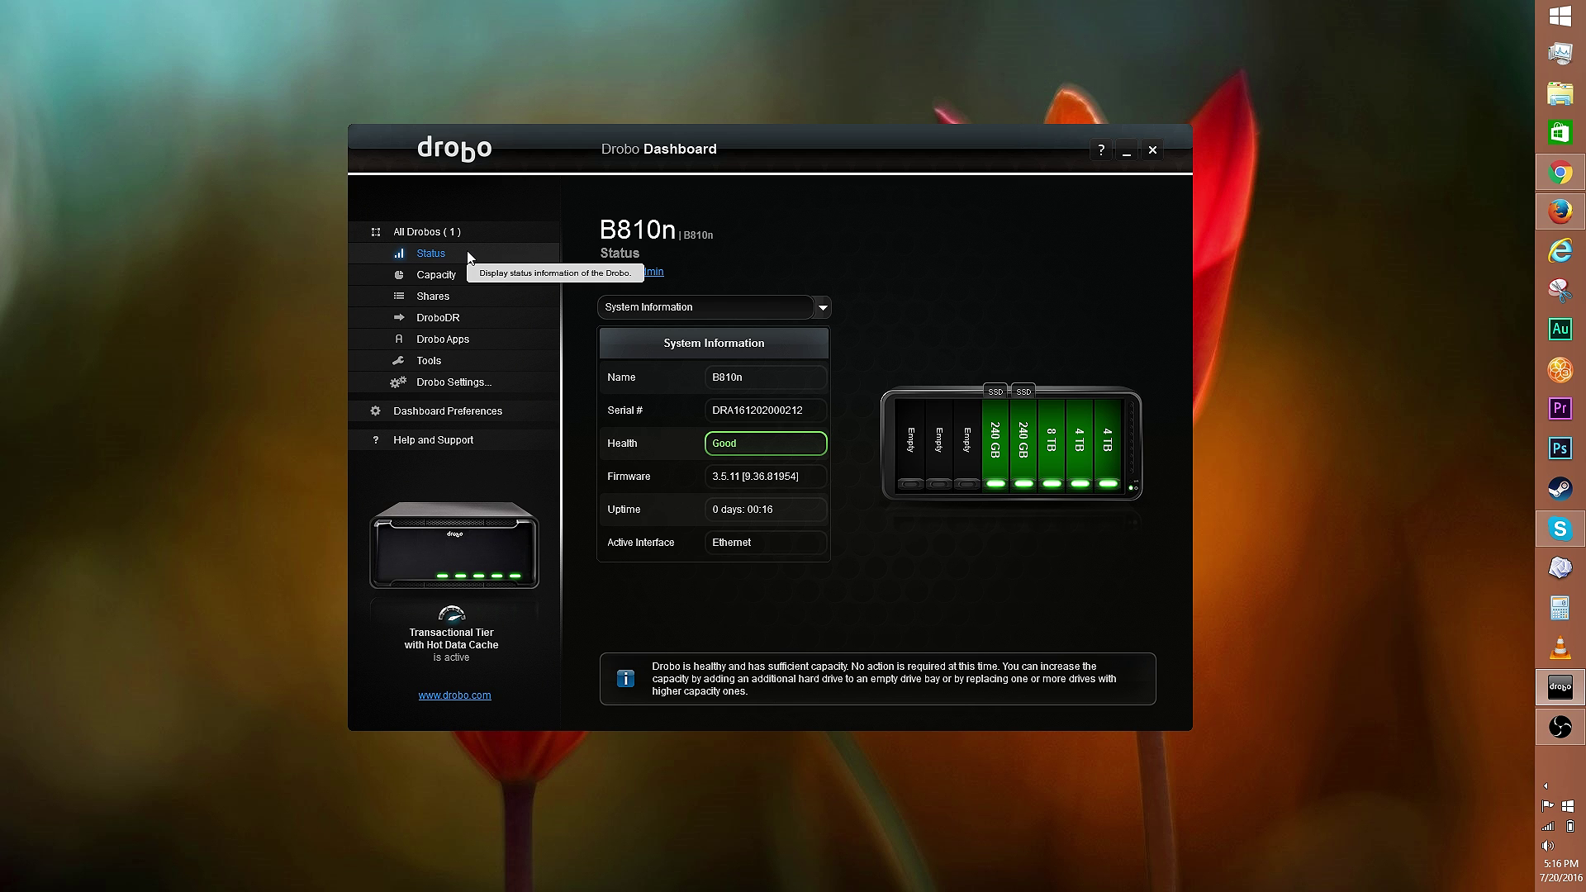
{"action": "left_click", "coordinate": [1118, 459]}
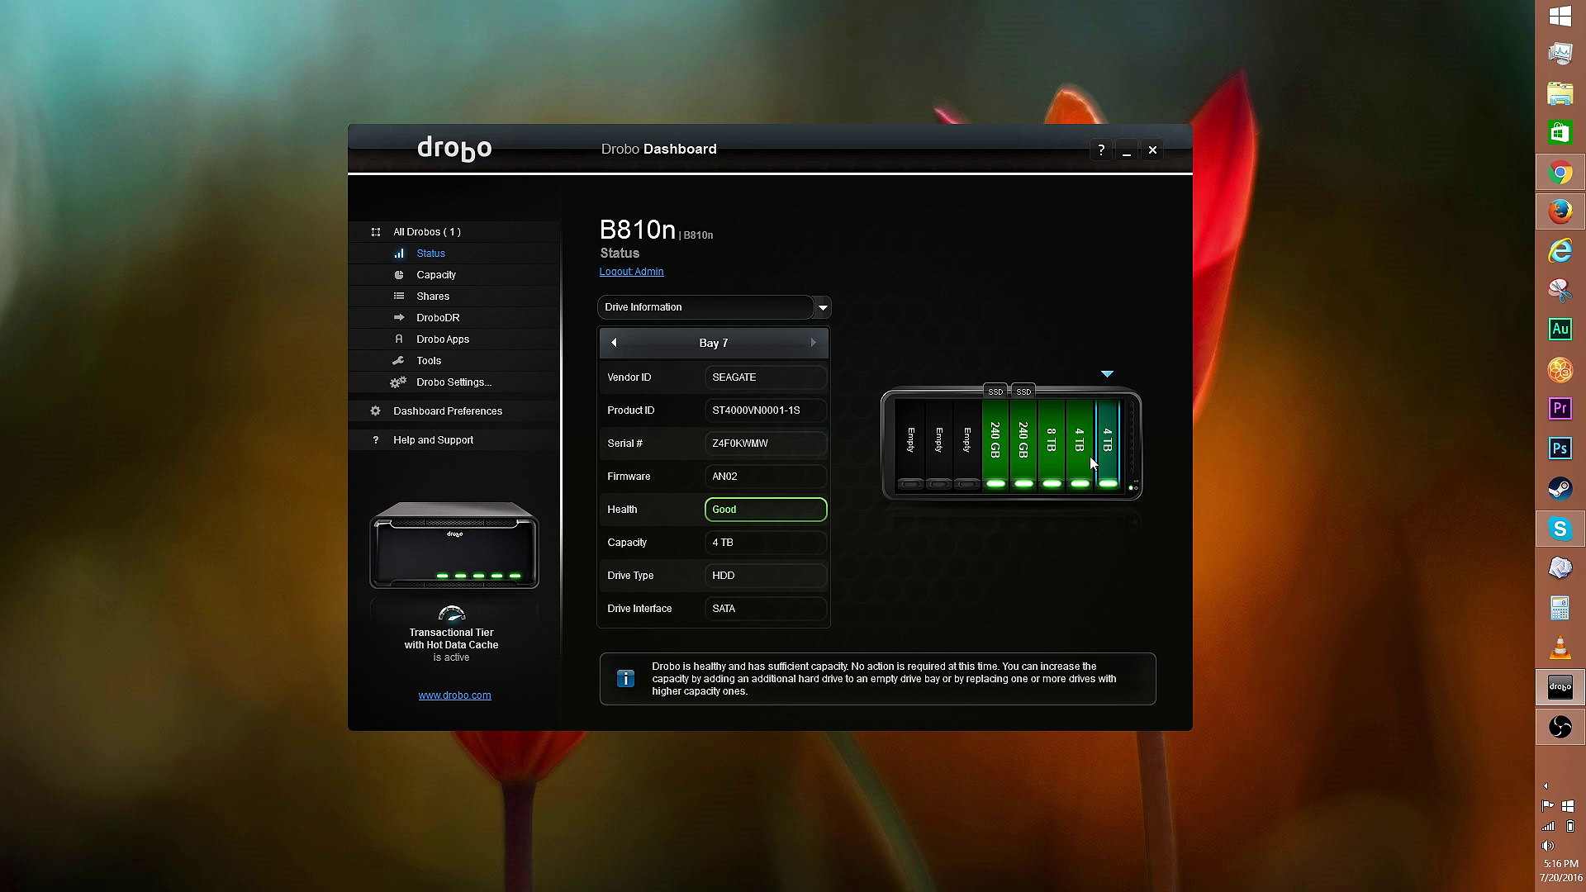
{"action": "left_click", "coordinate": [1053, 456]}
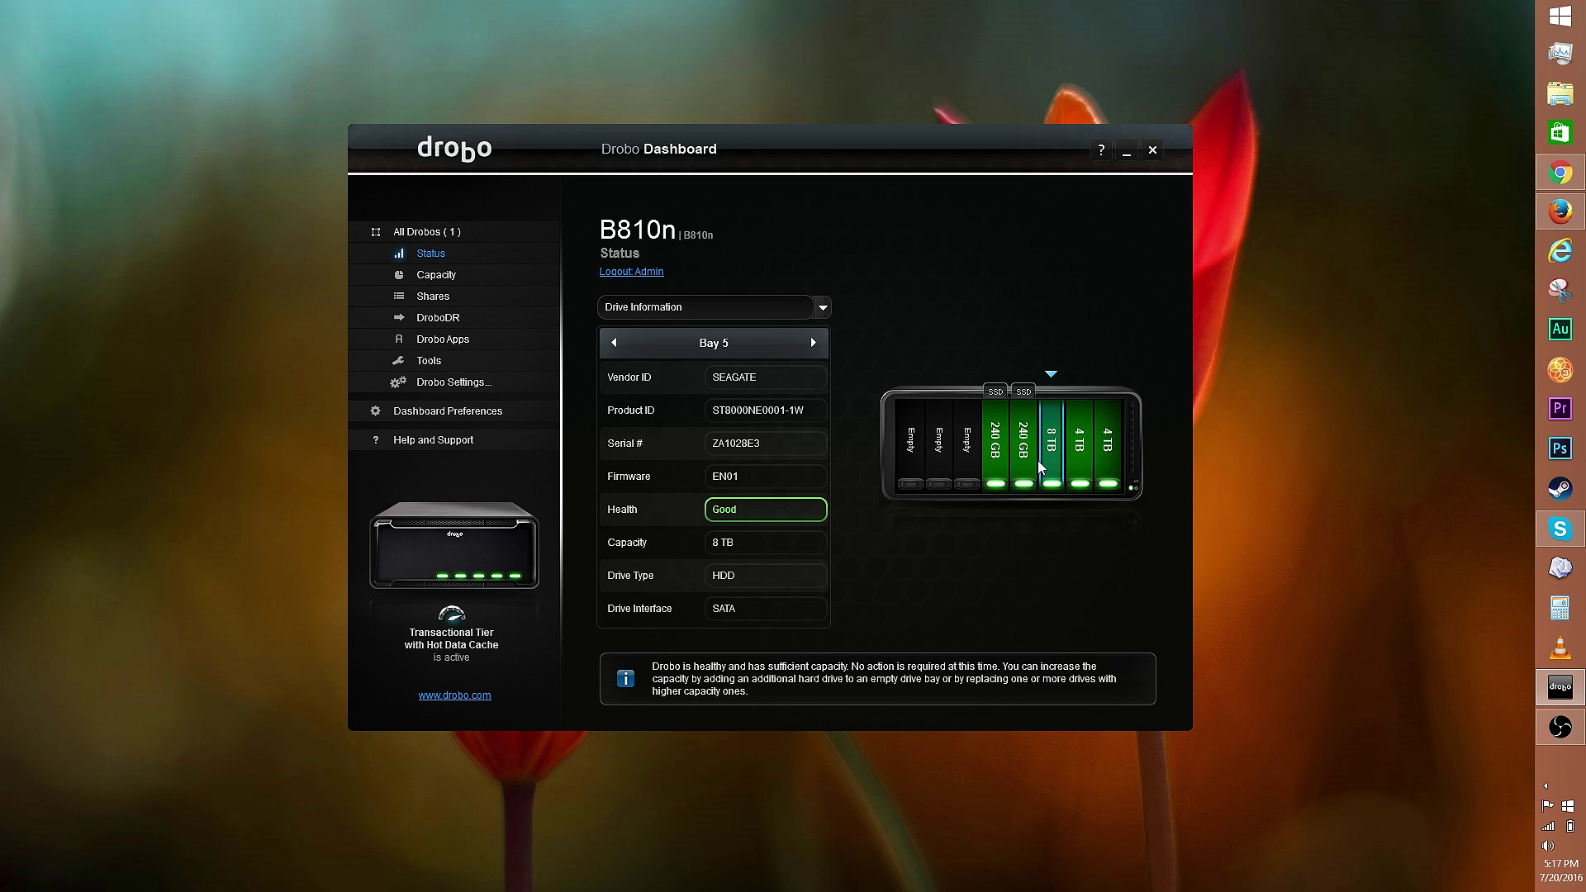
{"action": "left_click", "coordinate": [1028, 459]}
{"action": "left_click", "coordinate": [768, 308]}
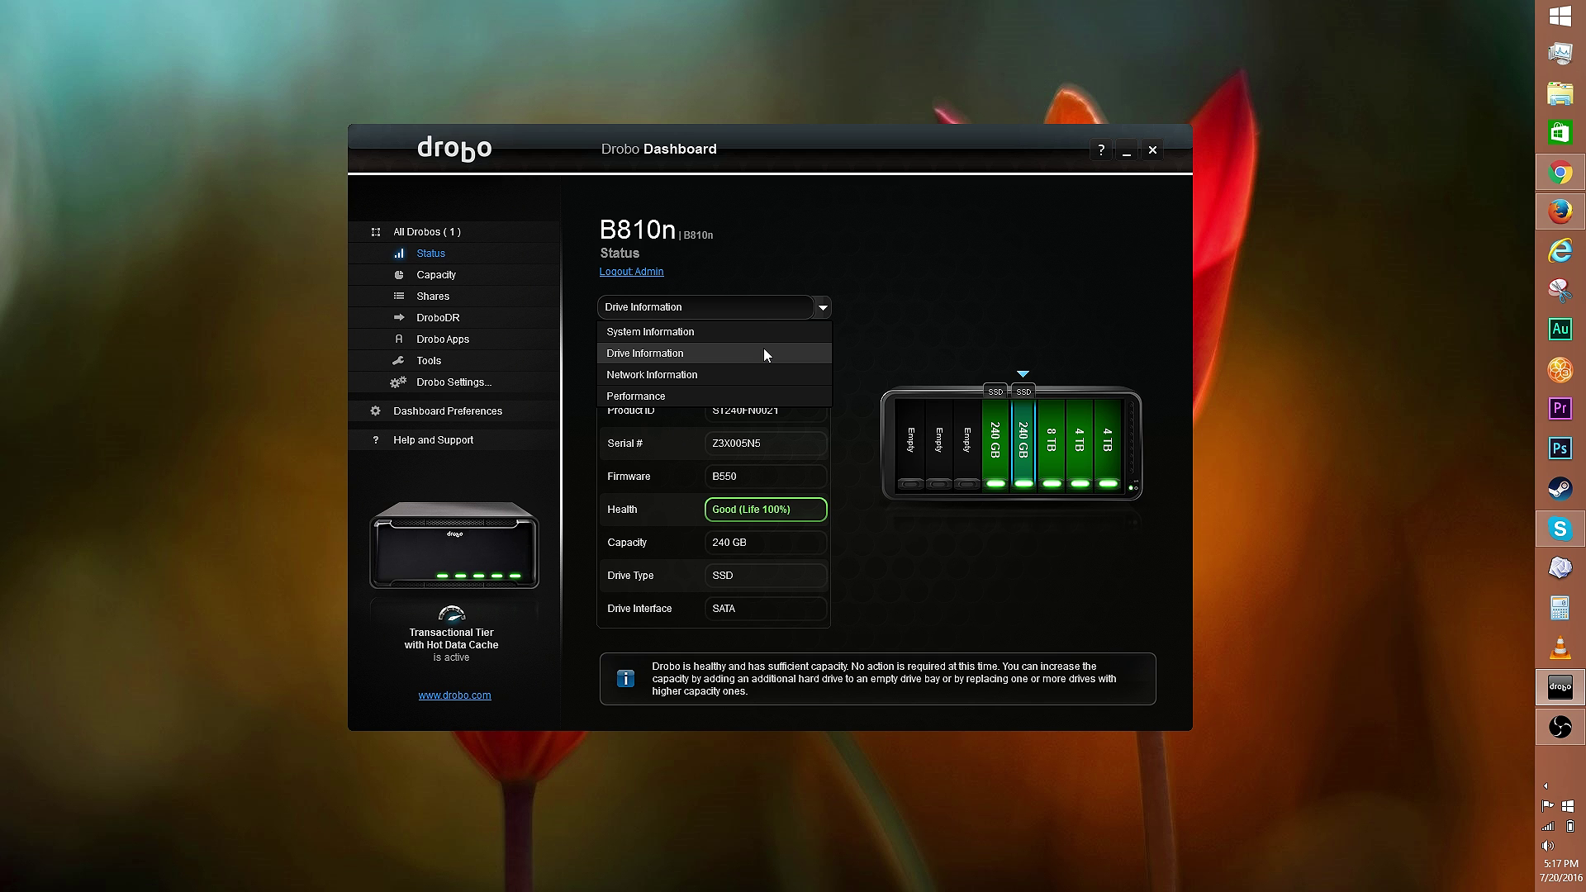
{"action": "left_click", "coordinate": [740, 393]}
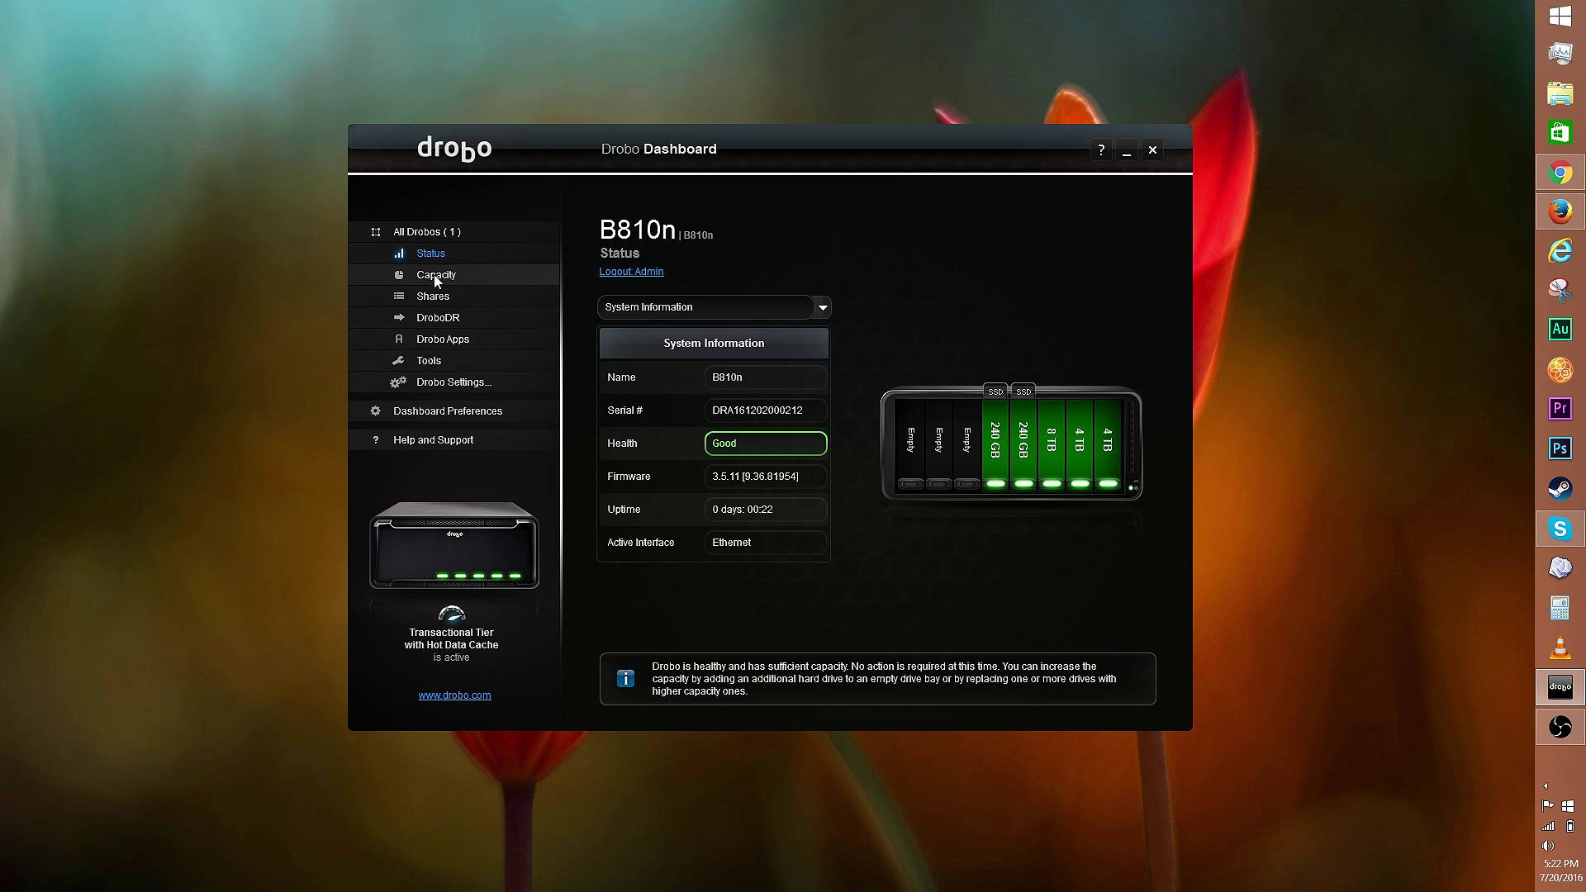
- View the B810n's capacity chart and switch to its usage view
{"action": "left_click", "coordinate": [436, 277]}
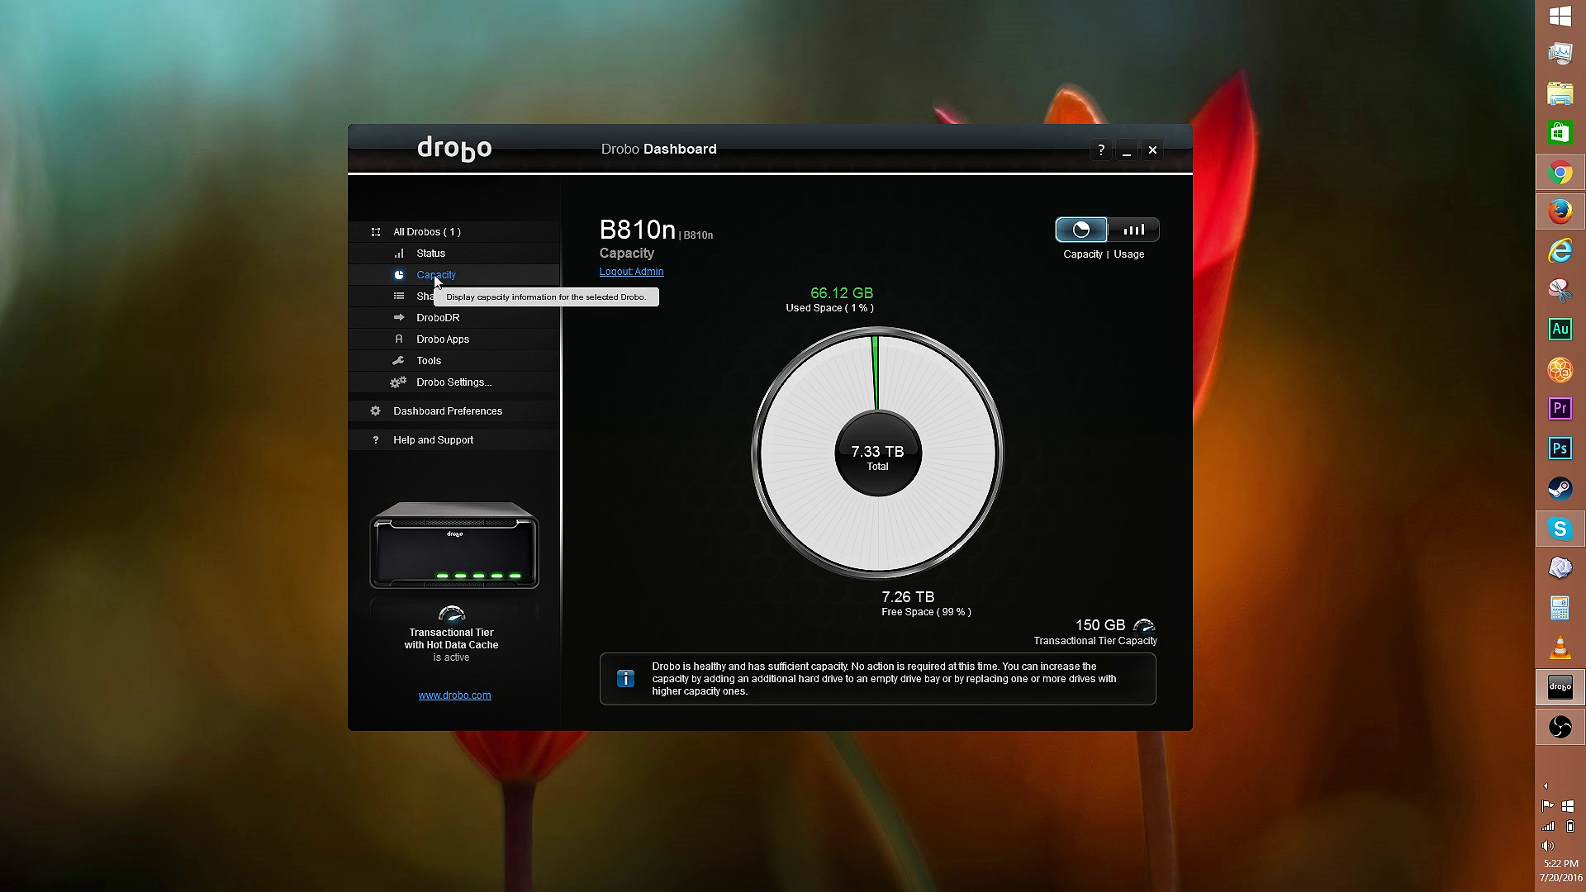
{"action": "mouse_move", "coordinate": [1108, 641]}
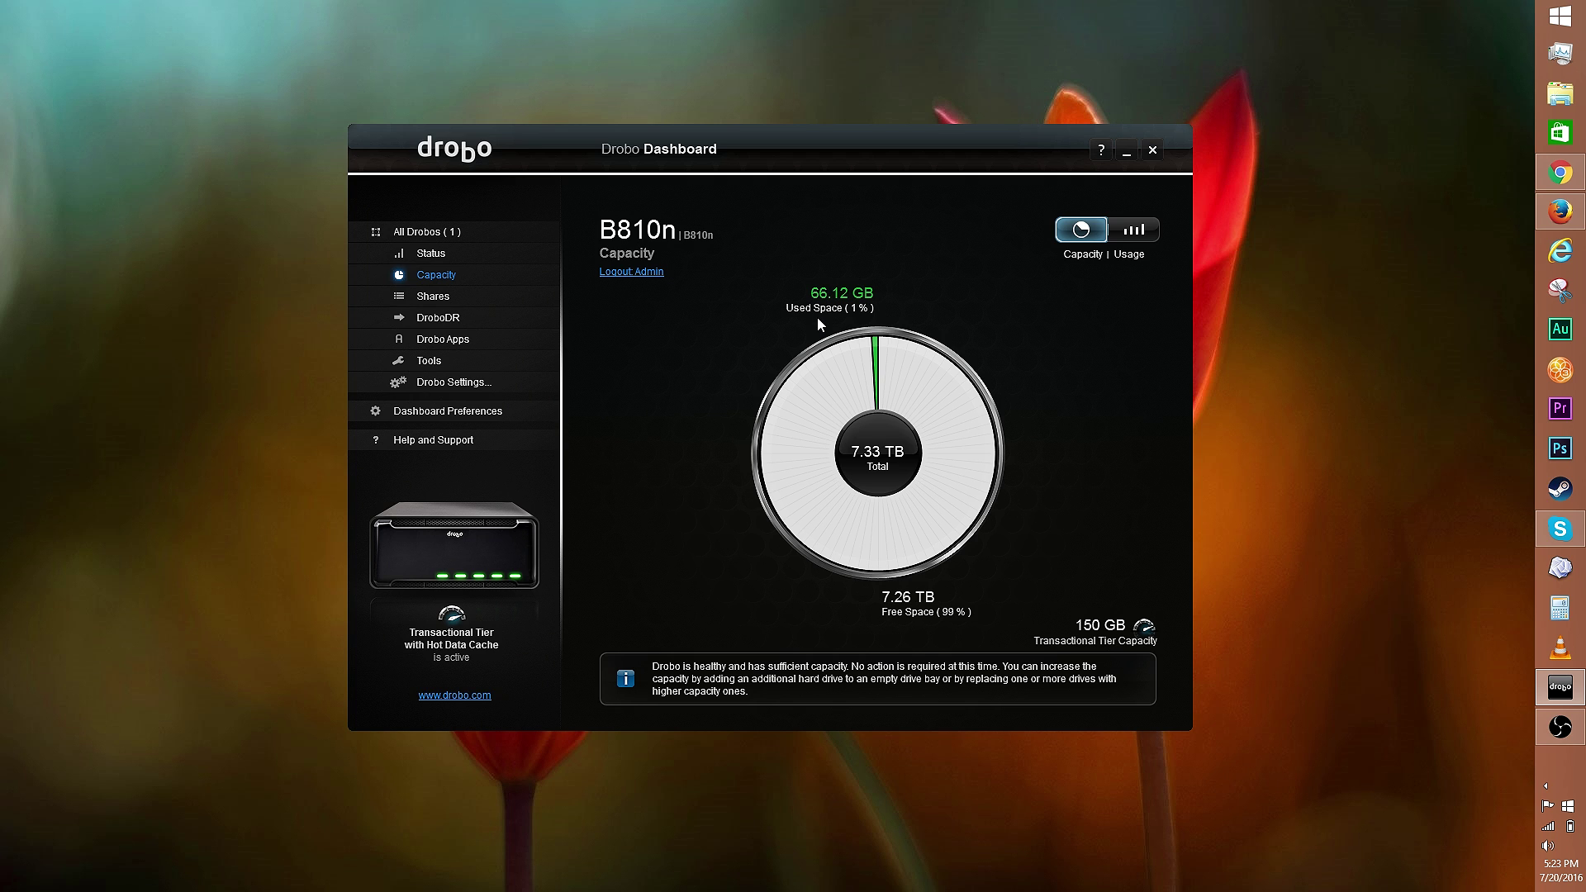
{"action": "left_click", "coordinate": [1130, 238]}
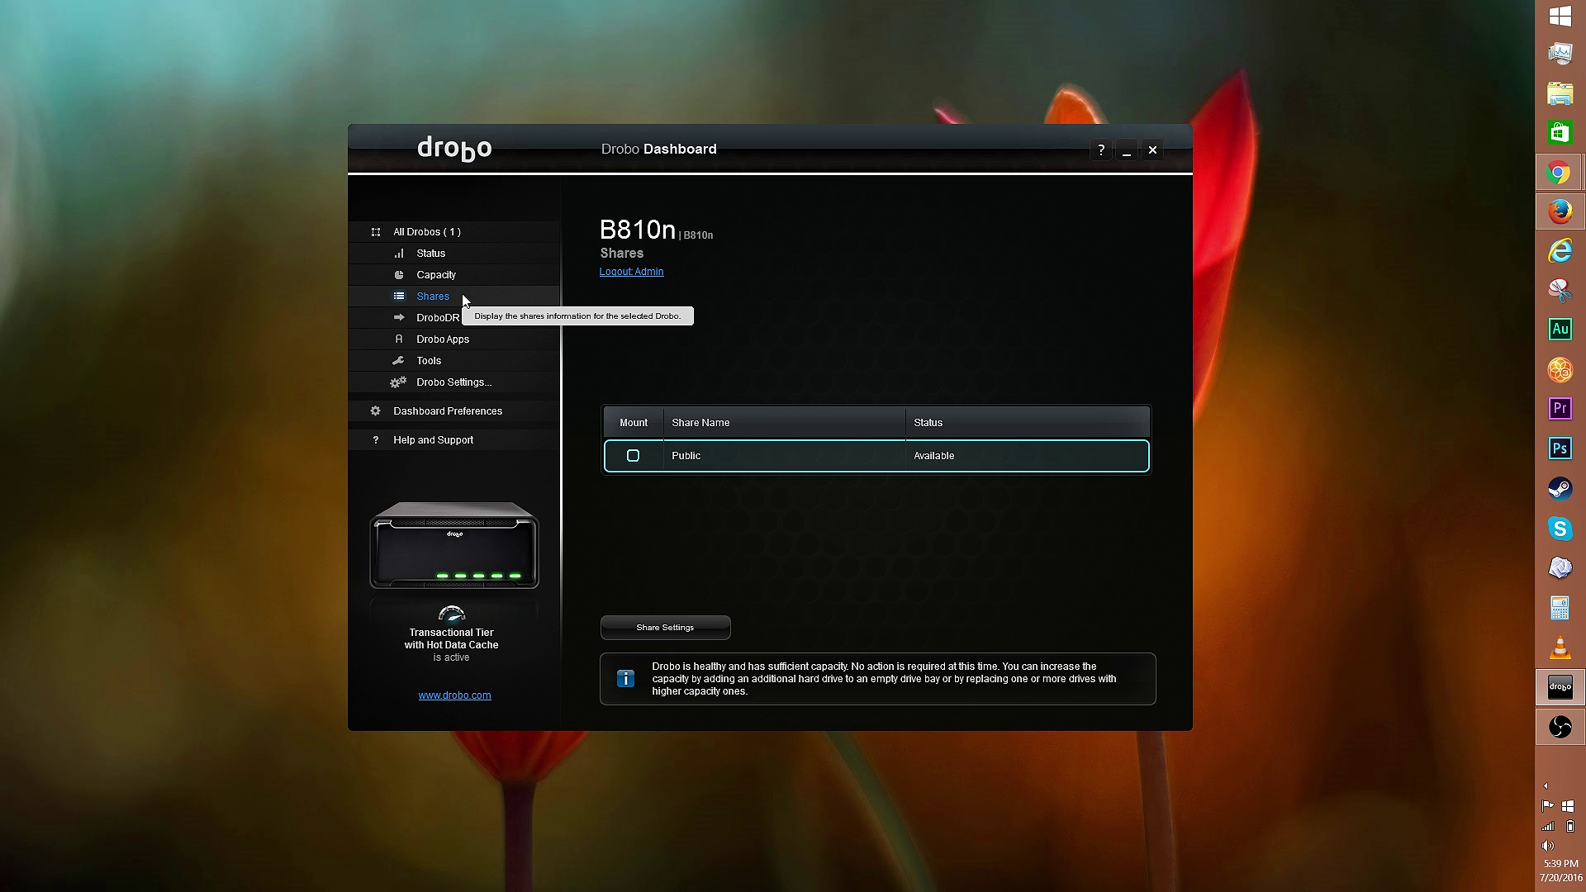
- Try to mount the Public share with the drive letter left at Any
{"action": "left_click", "coordinate": [633, 457]}
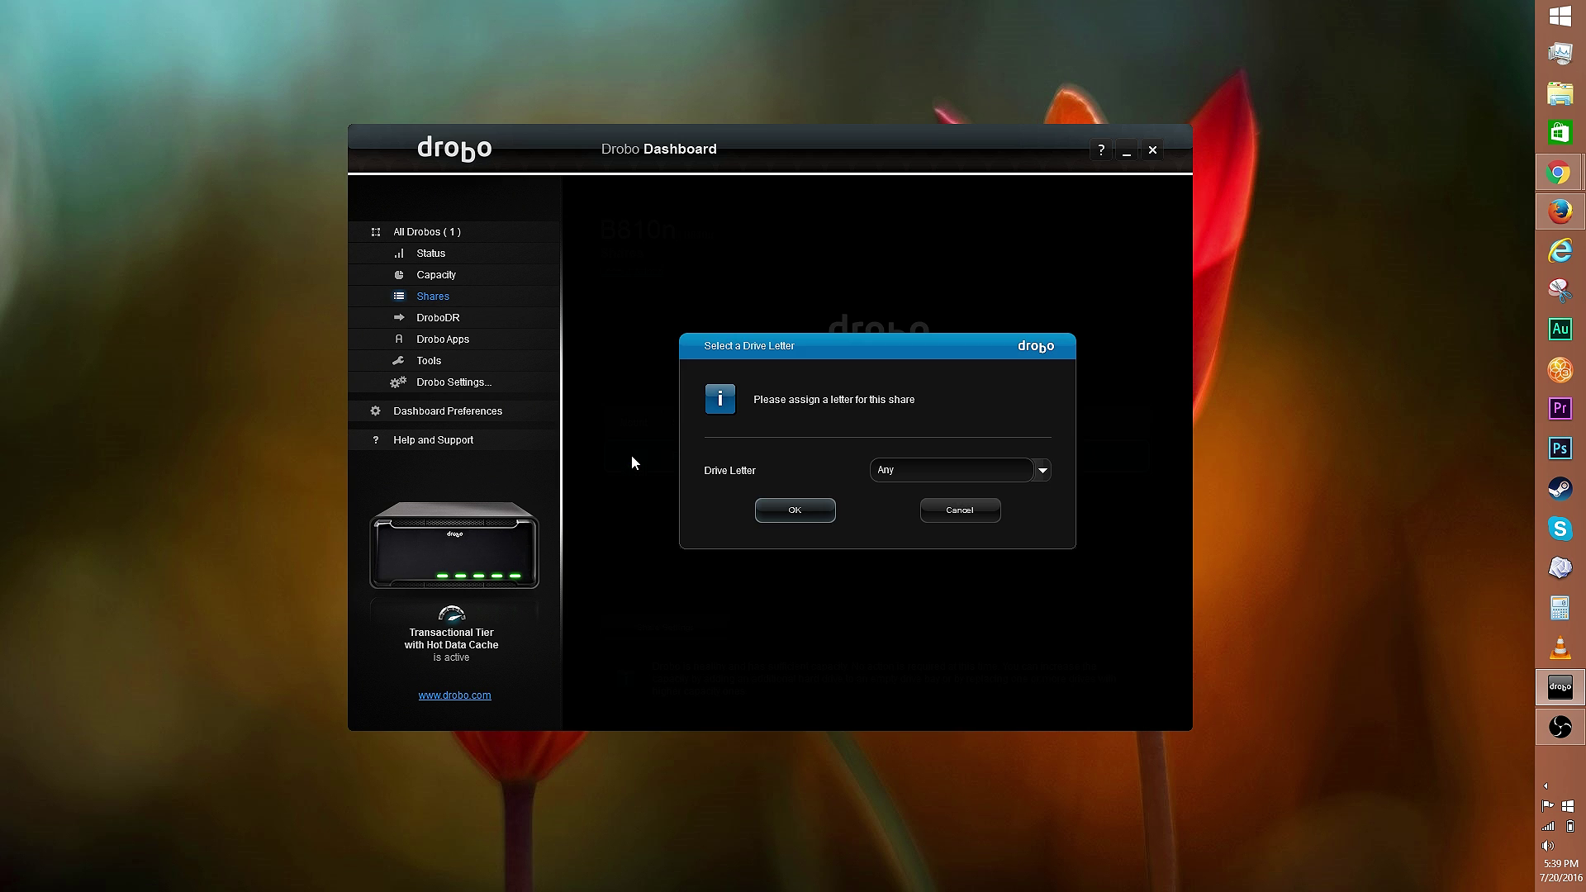
{"action": "key", "text": "Return"}
- Open the share settings and switch Everyone's access to the Public share to Read / Write and back to Read Only
{"action": "left_click", "coordinate": [687, 629]}
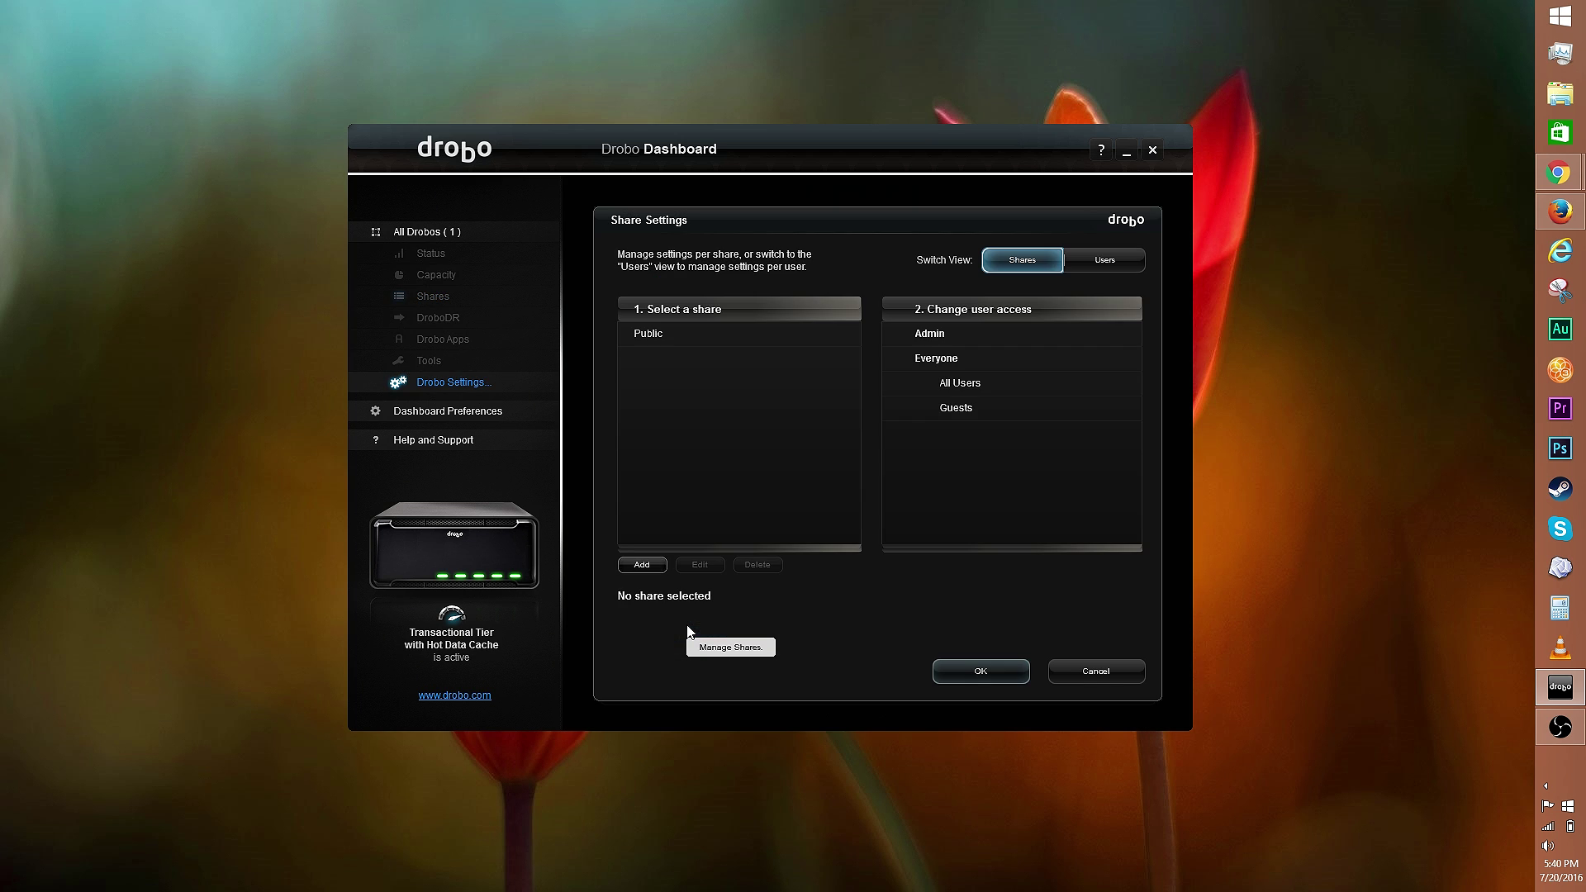
{"action": "left_click", "coordinate": [709, 331]}
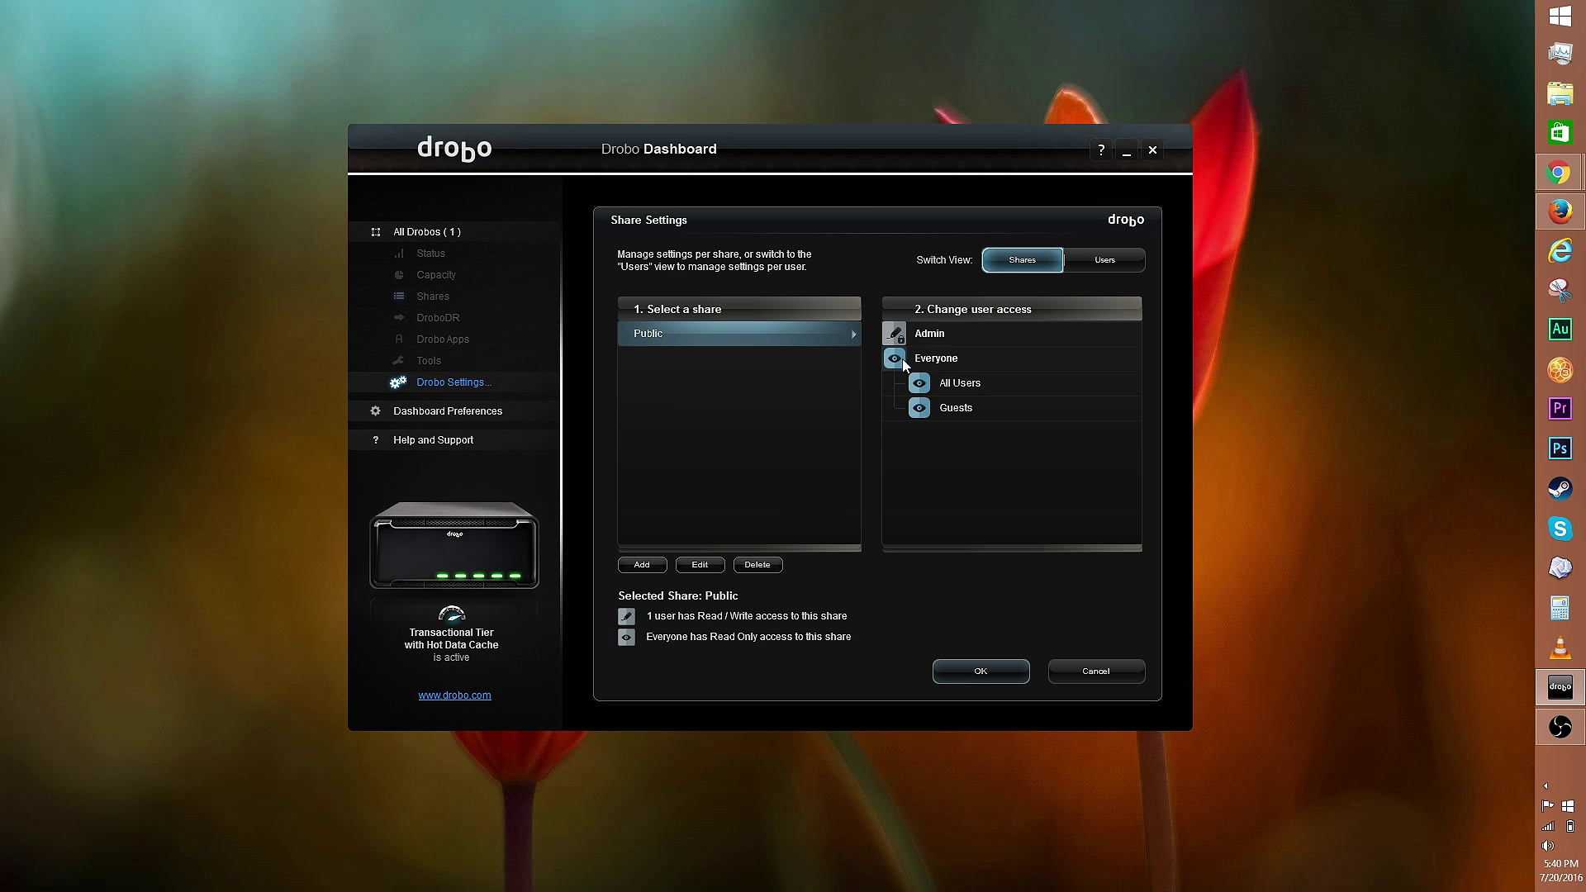
{"action": "left_click", "coordinate": [894, 359]}
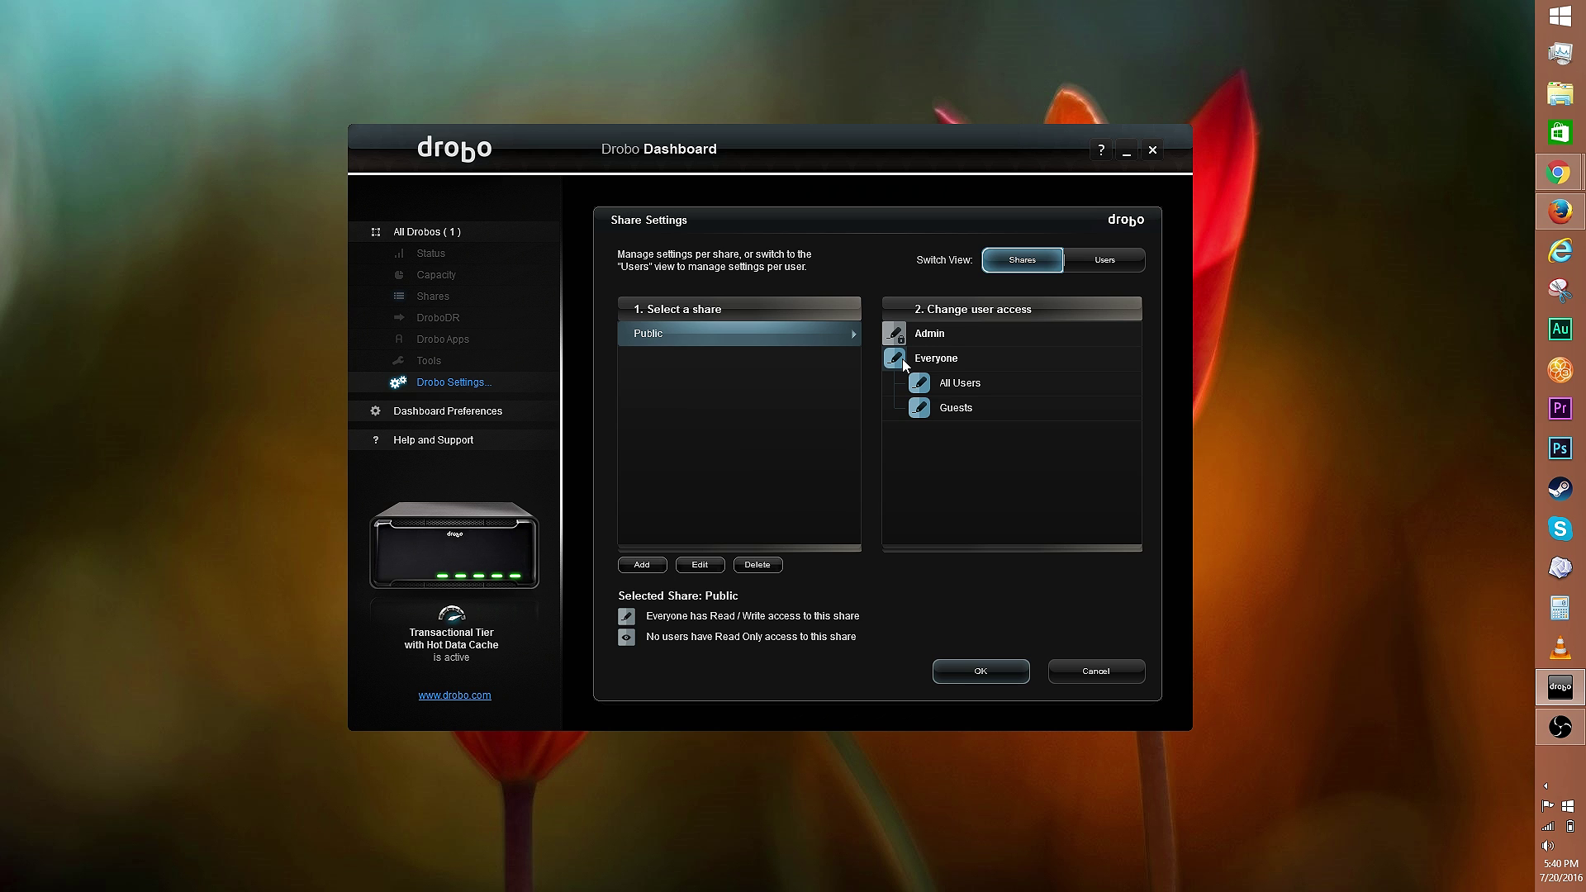
{"action": "left_click", "coordinate": [901, 358]}
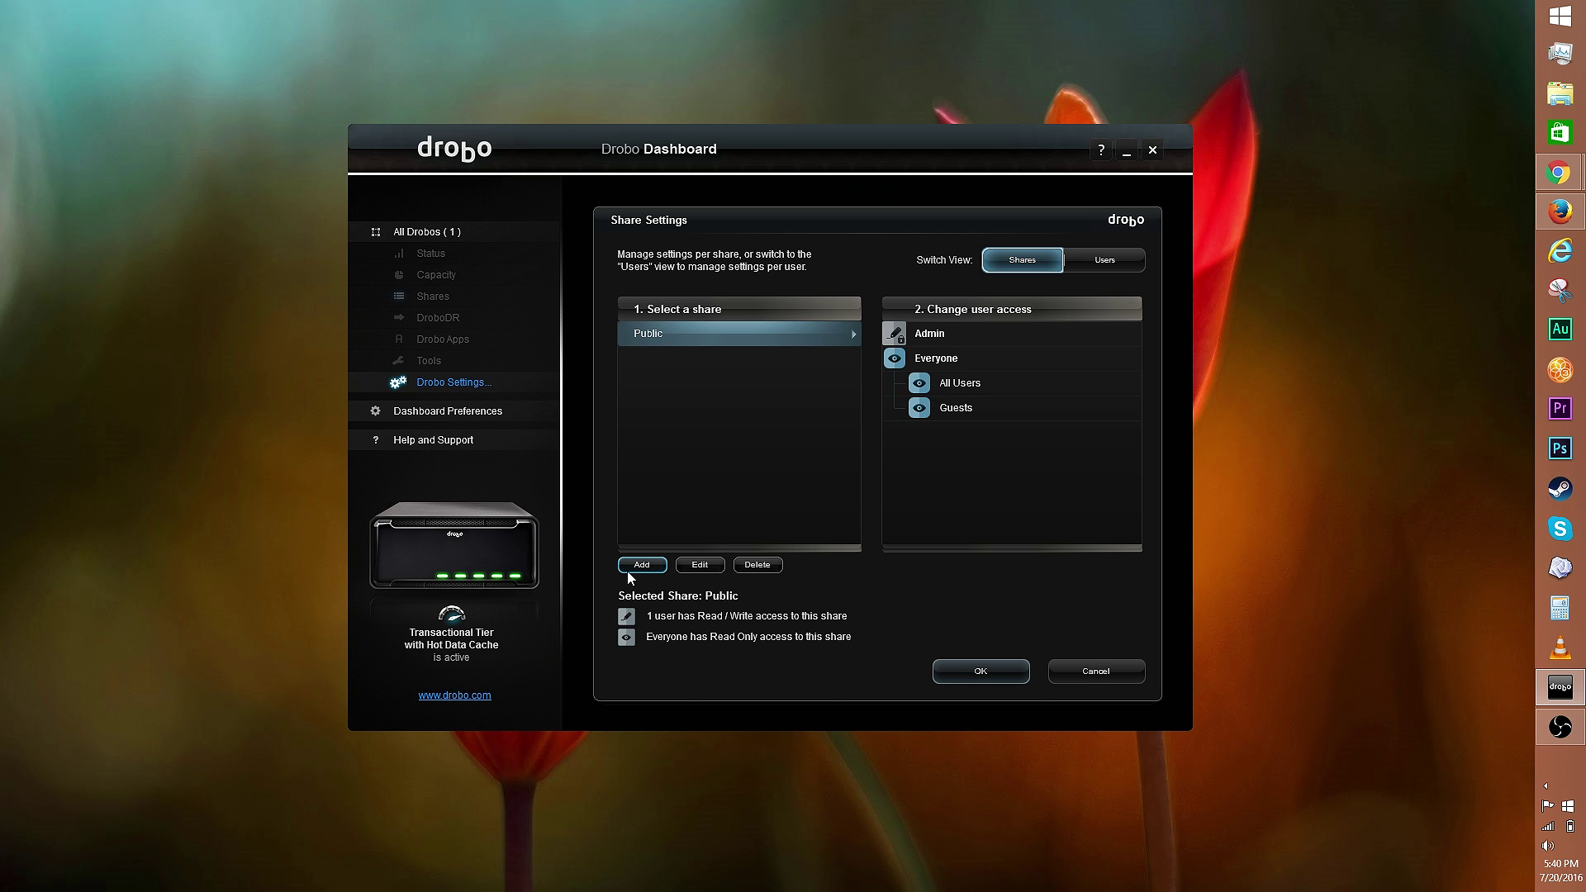
- Add a new share named JTLMedia without Time Machine support
{"action": "left_click", "coordinate": [627, 570]}
{"action": "type", "text": "JTLMed"}
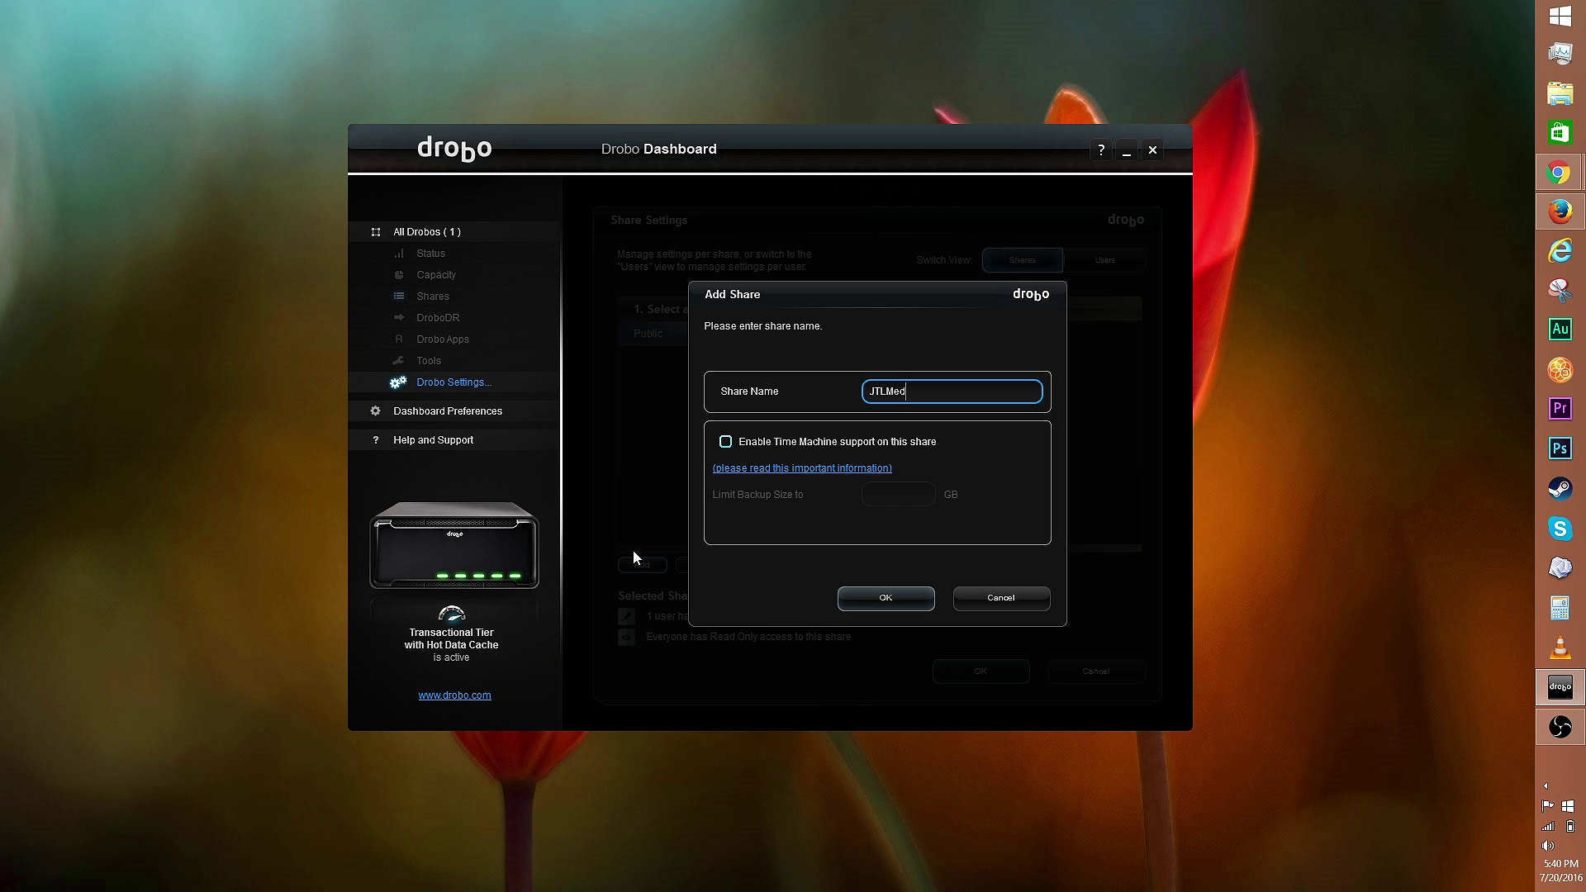
{"action": "type", "text": "ia"}
{"action": "left_click", "coordinate": [725, 441]}
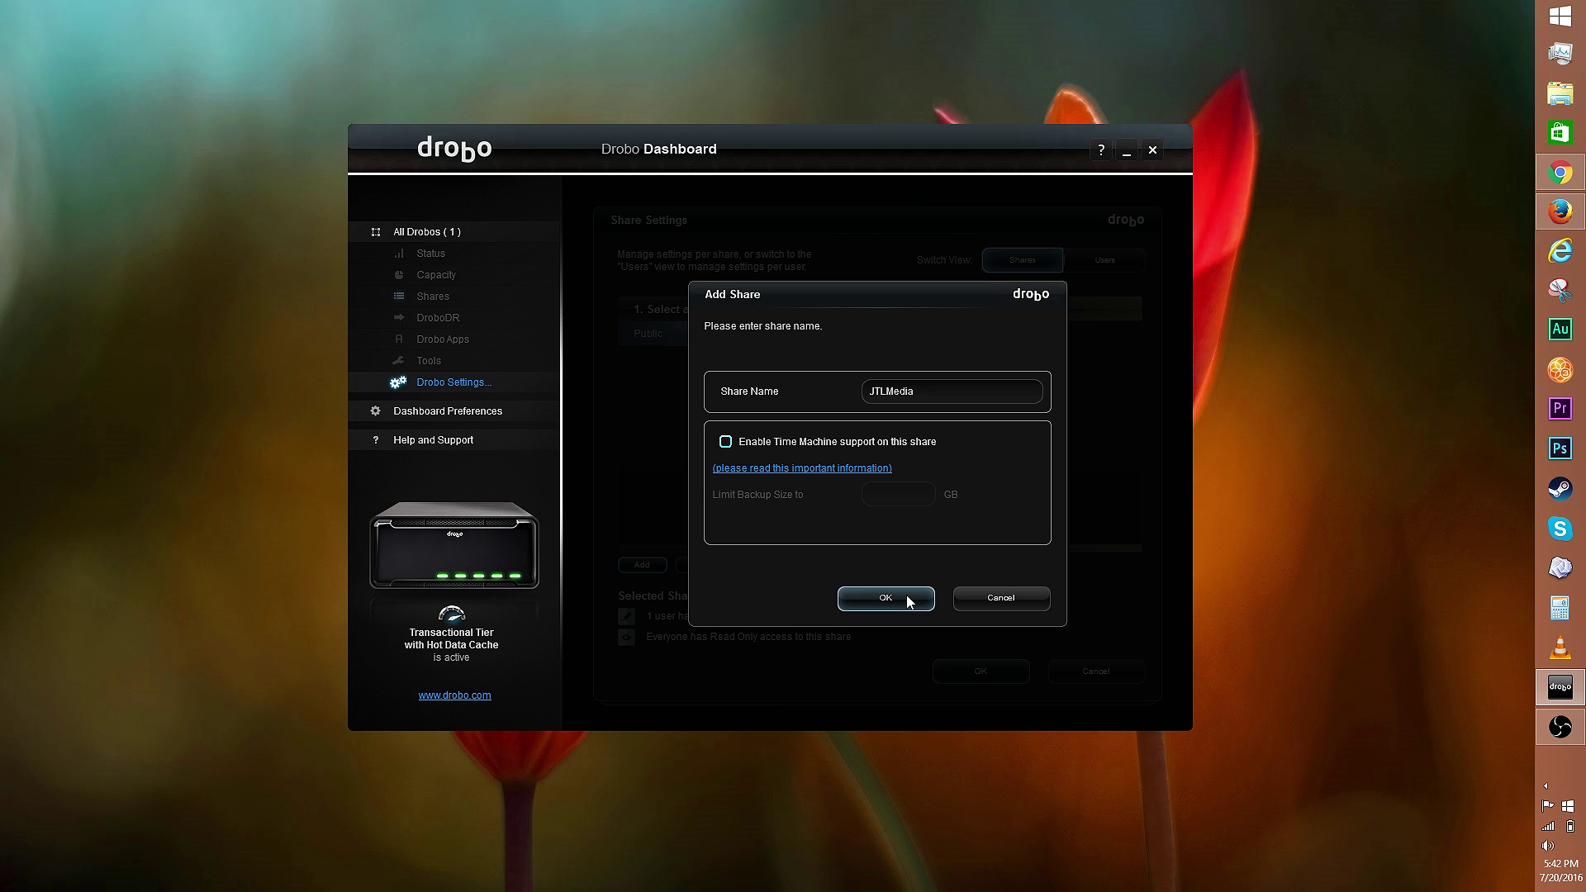
{"action": "left_click", "coordinate": [904, 600]}
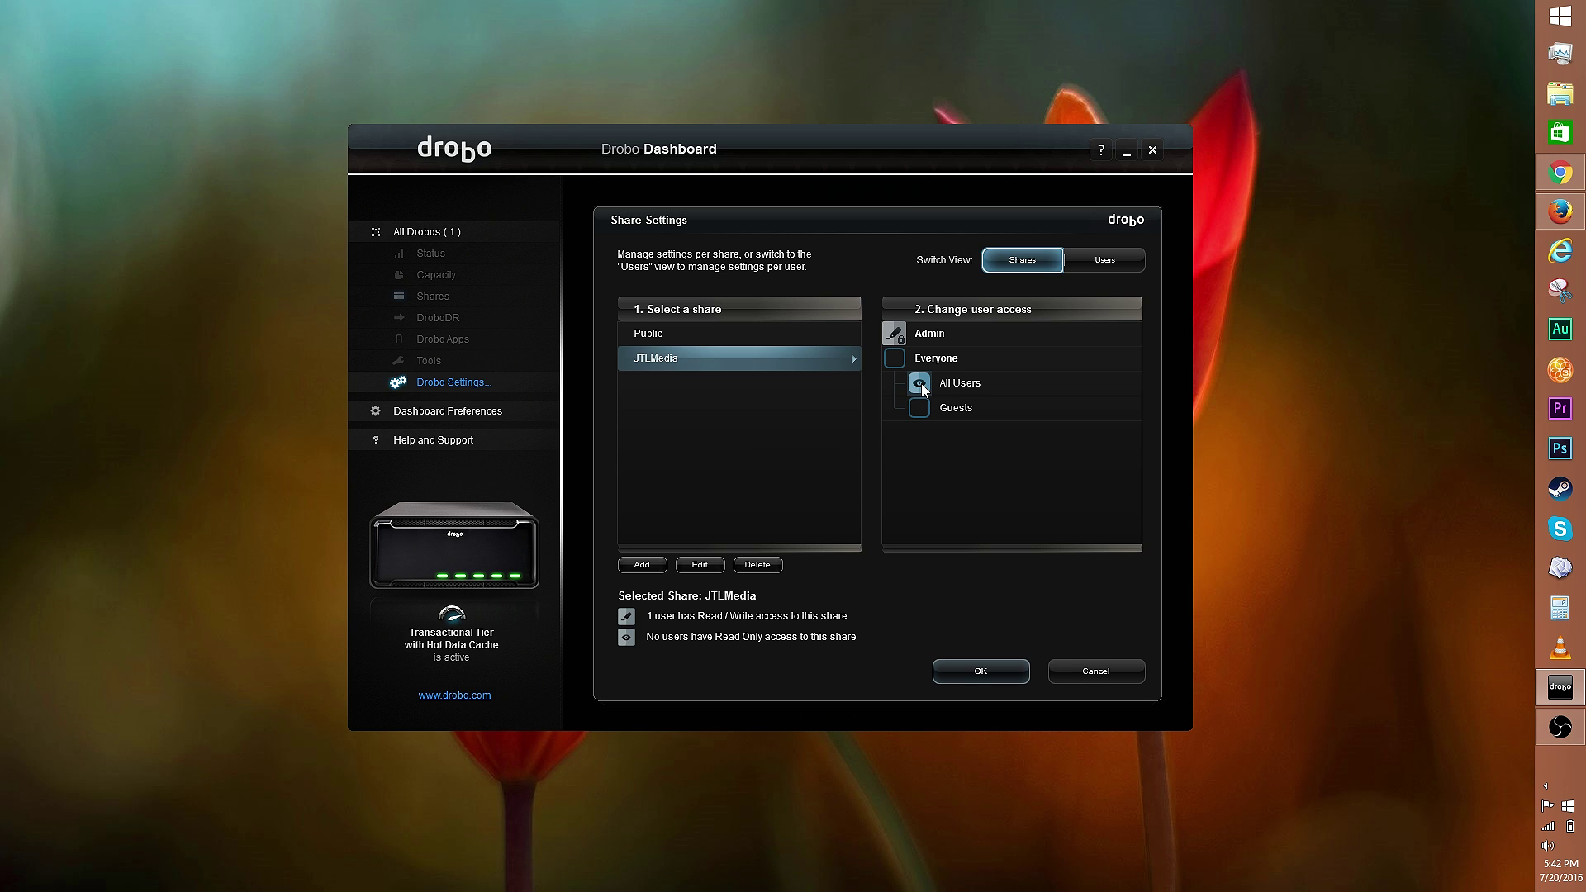
- Switch the share settings to the per-user view and give All Users Read / Write access to the Public share
{"action": "left_click", "coordinate": [1128, 269]}
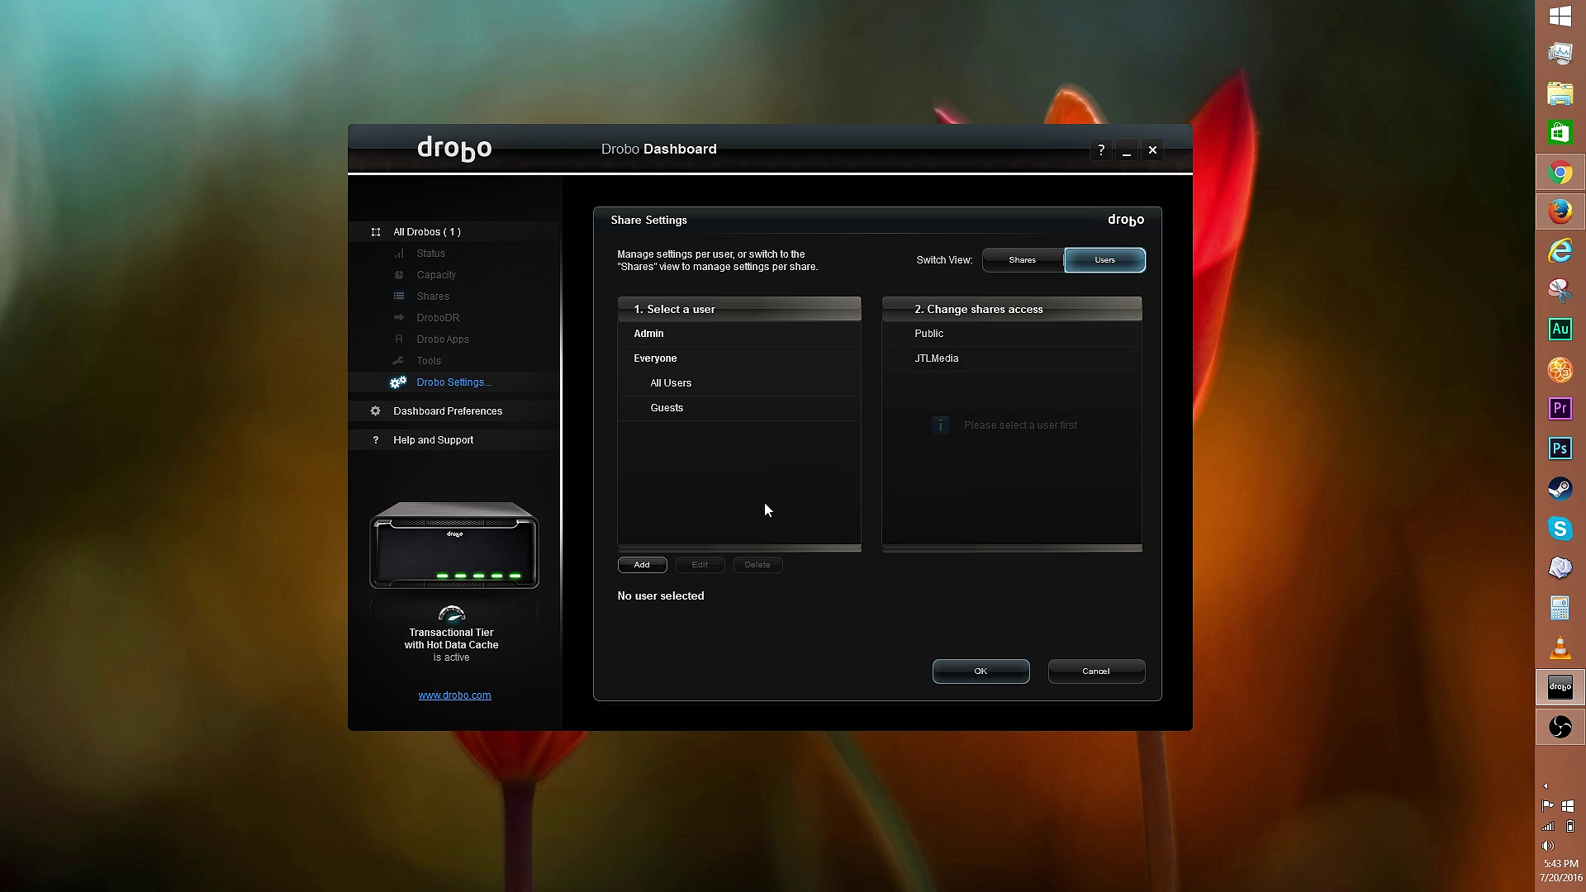
{"action": "left_click", "coordinate": [711, 381]}
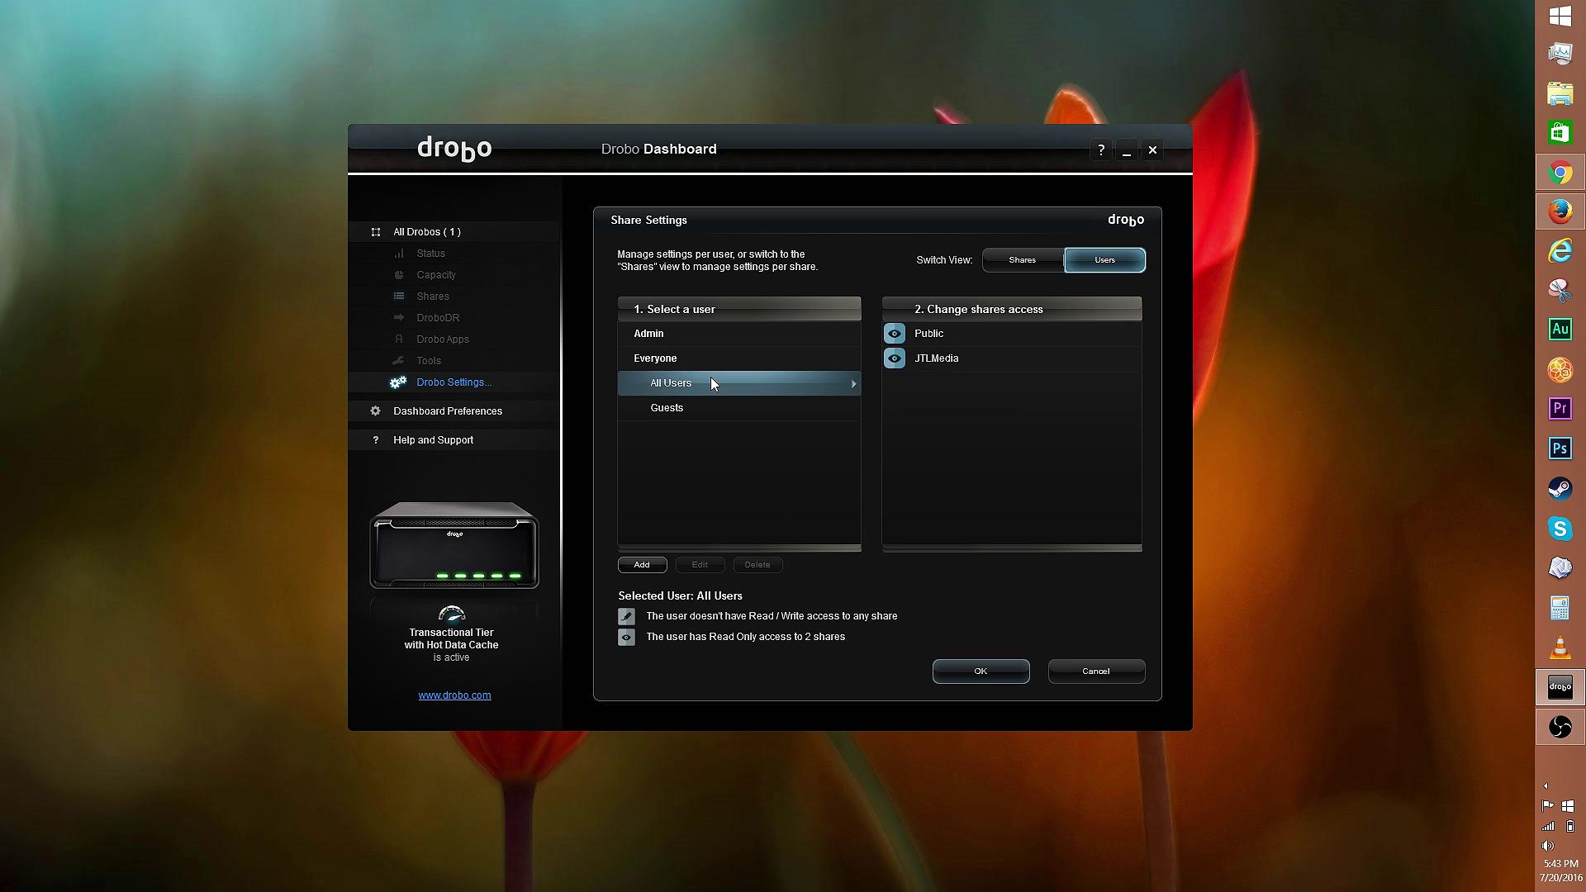
{"action": "left_click", "coordinate": [894, 334]}
- Open the form for adding a user, cancel it, and apply the share settings
{"action": "left_click", "coordinate": [641, 565]}
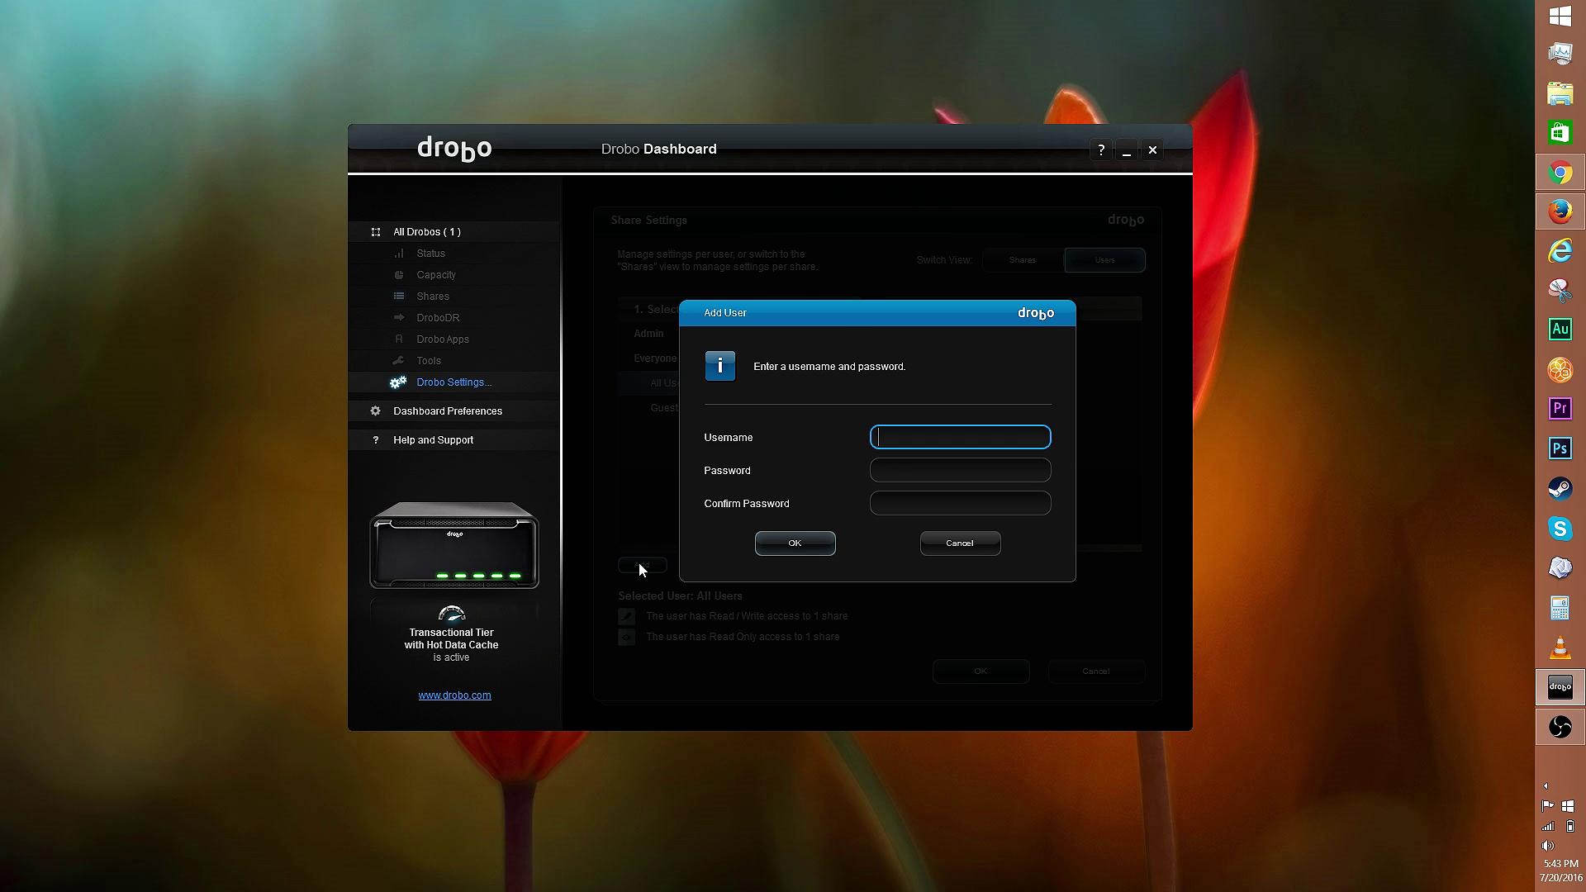
{"action": "key", "text": "Escape"}
{"action": "left_click", "coordinate": [1009, 672]}
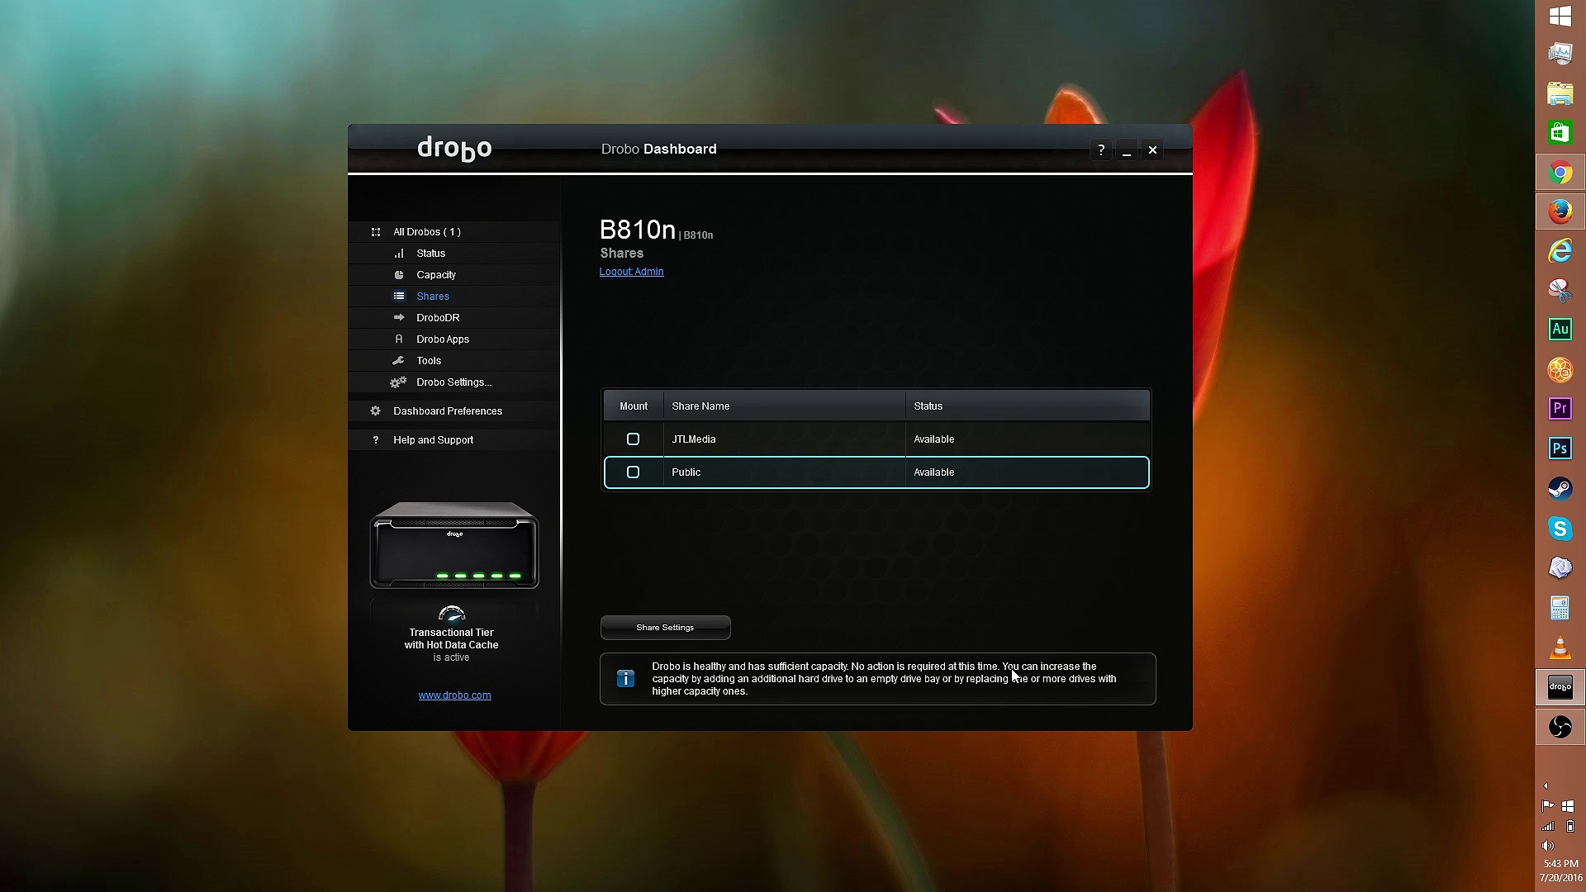
- Start mounting the JTLMedia share and choose J: as its drive letter
{"action": "left_click", "coordinate": [632, 439]}
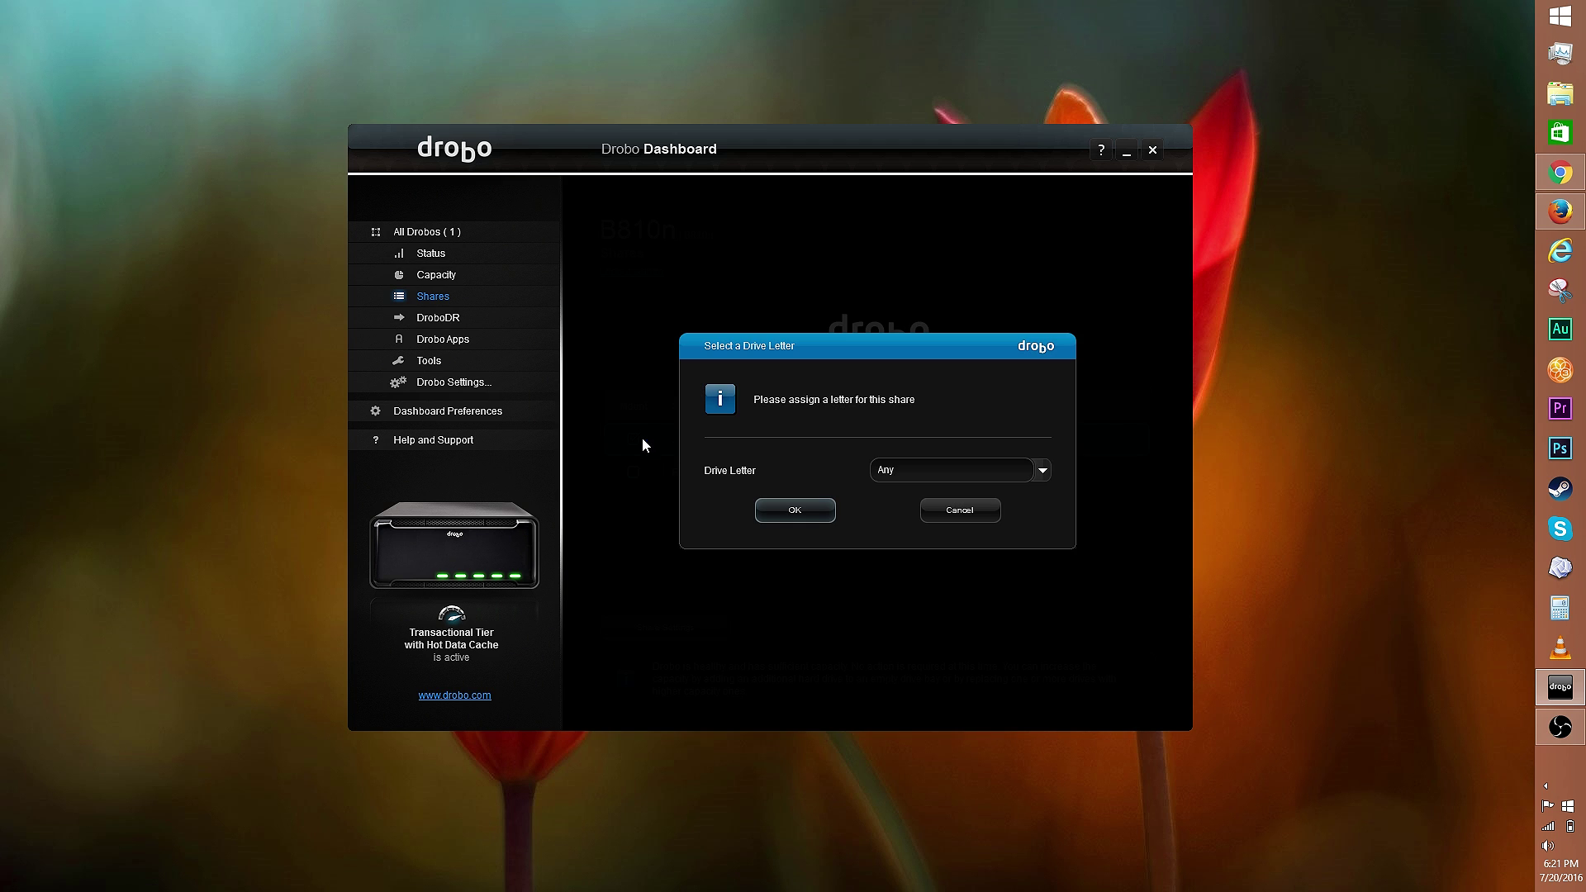
{"action": "left_click", "coordinate": [1043, 471]}
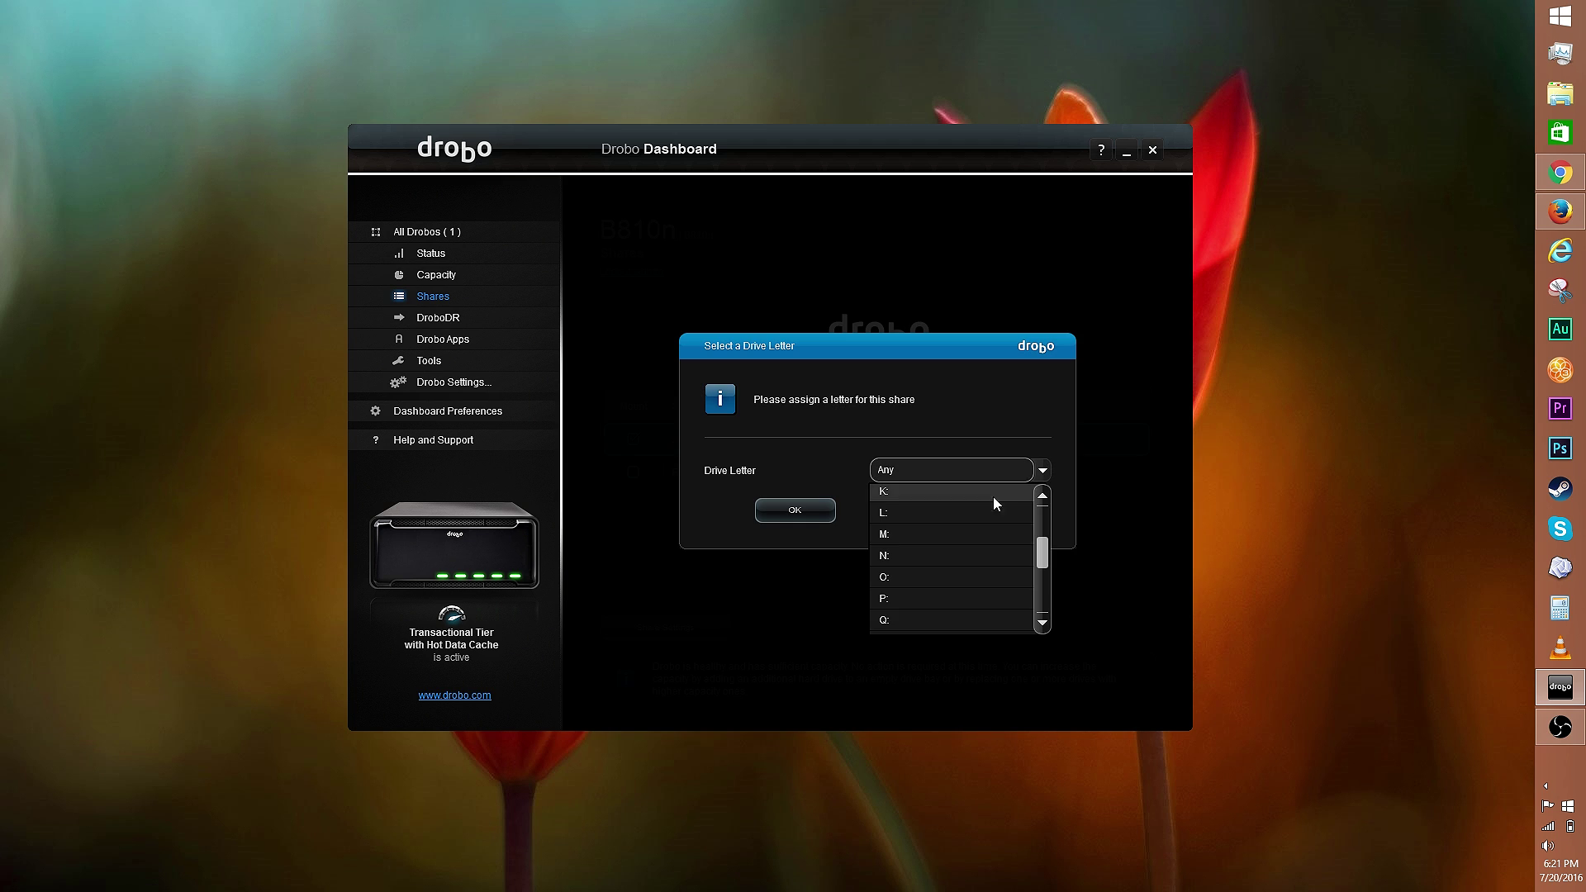
{"action": "scroll", "coordinate": [954, 573], "scroll_direction": "down", "scroll_amount": 3}
{"action": "scroll", "coordinate": [953, 573], "scroll_direction": "down", "scroll_amount": 3}
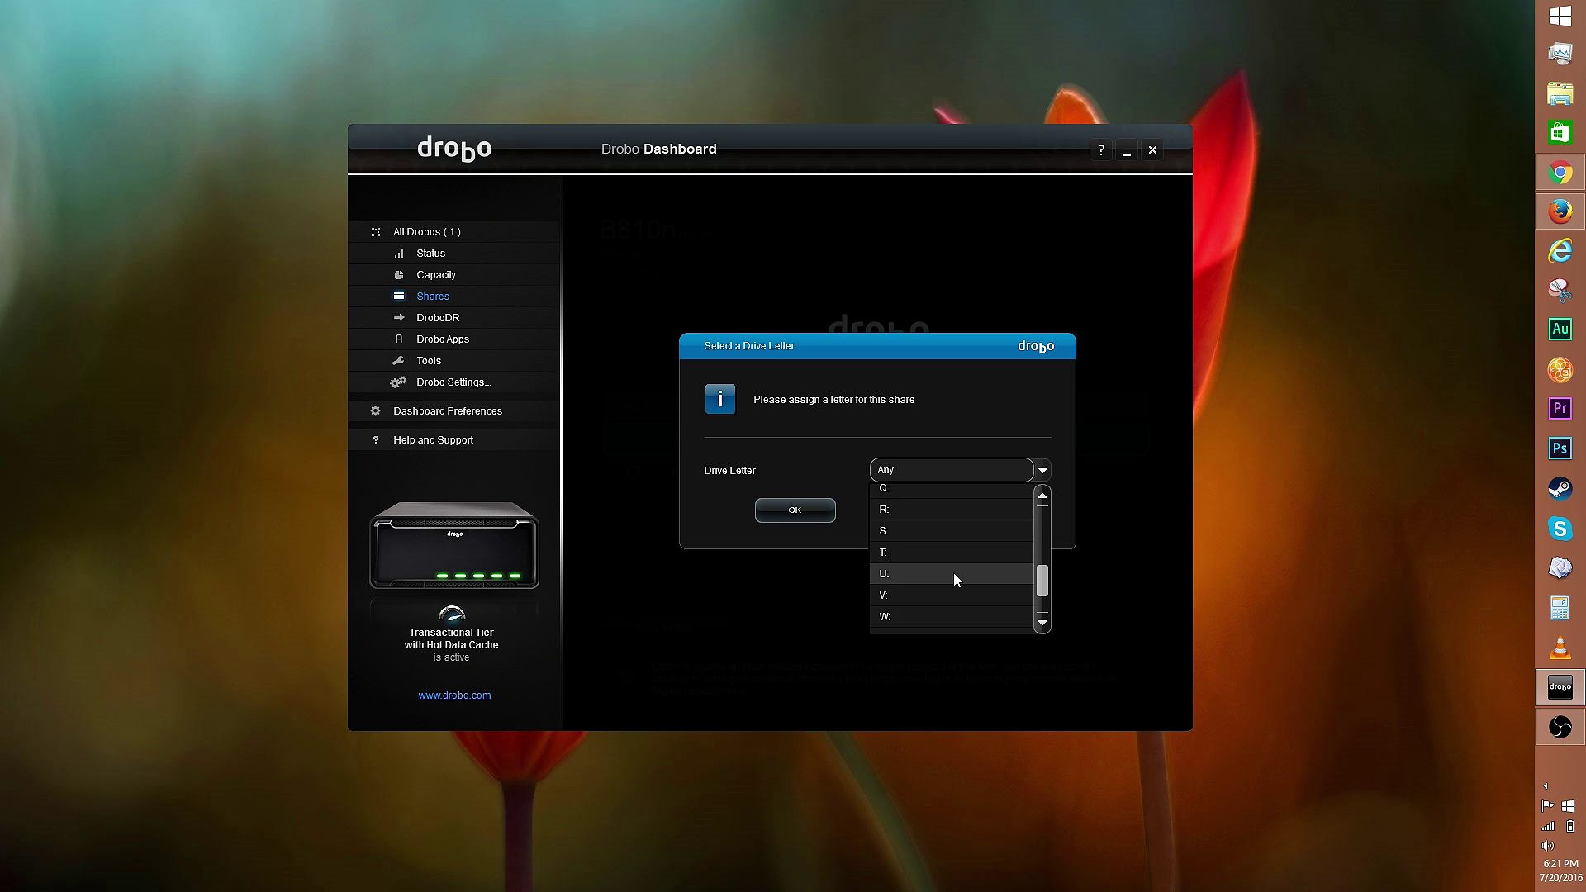
{"action": "scroll", "coordinate": [959, 567], "scroll_direction": "up", "scroll_amount": 9}
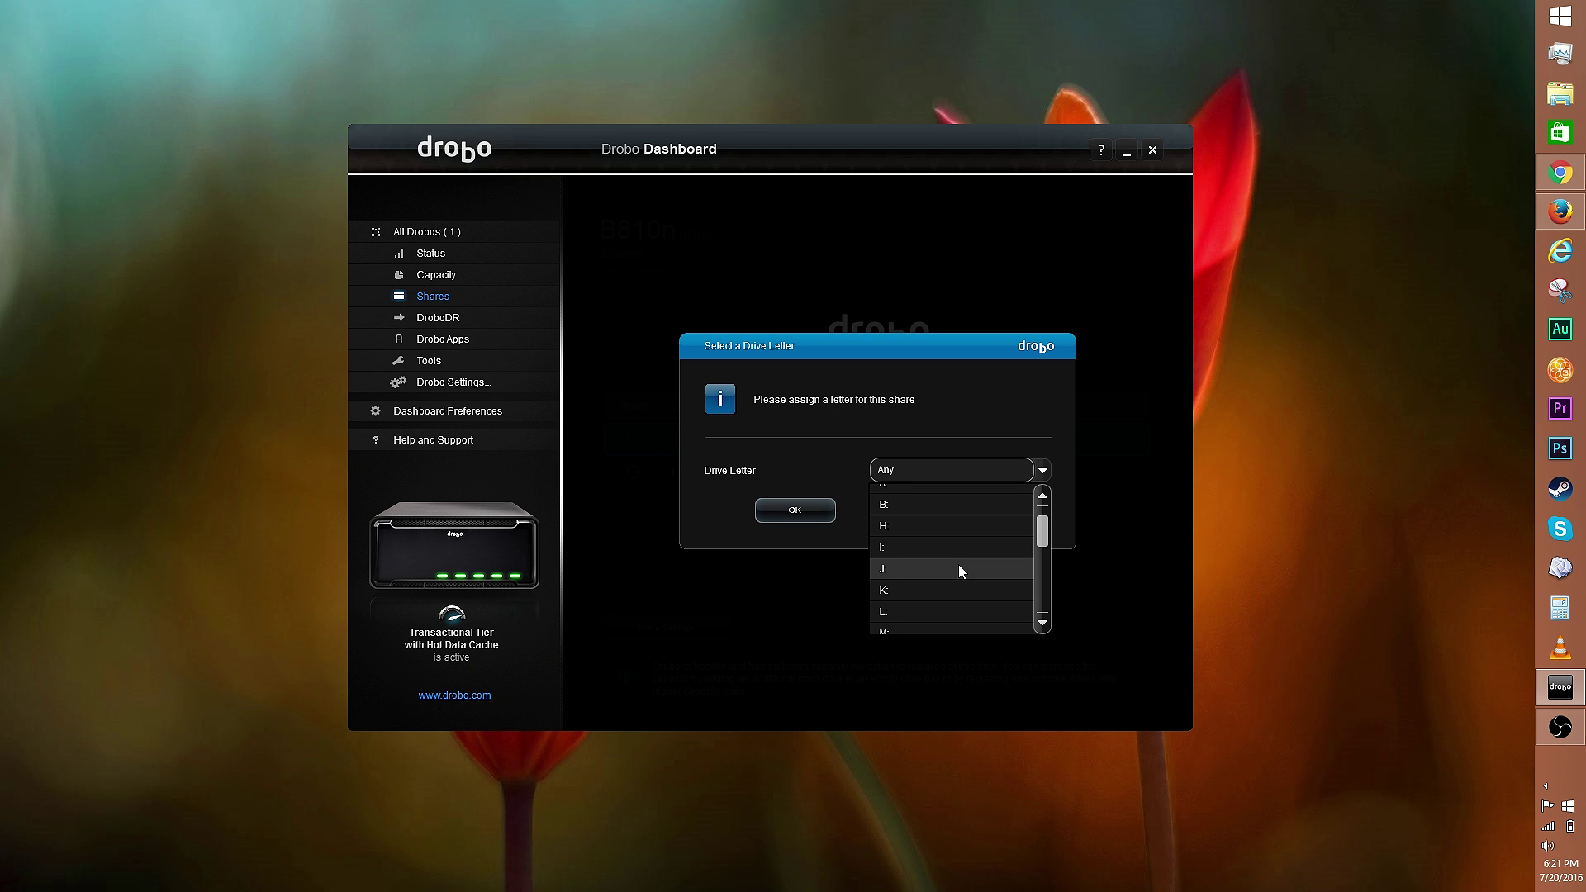
{"action": "left_click", "coordinate": [959, 569]}
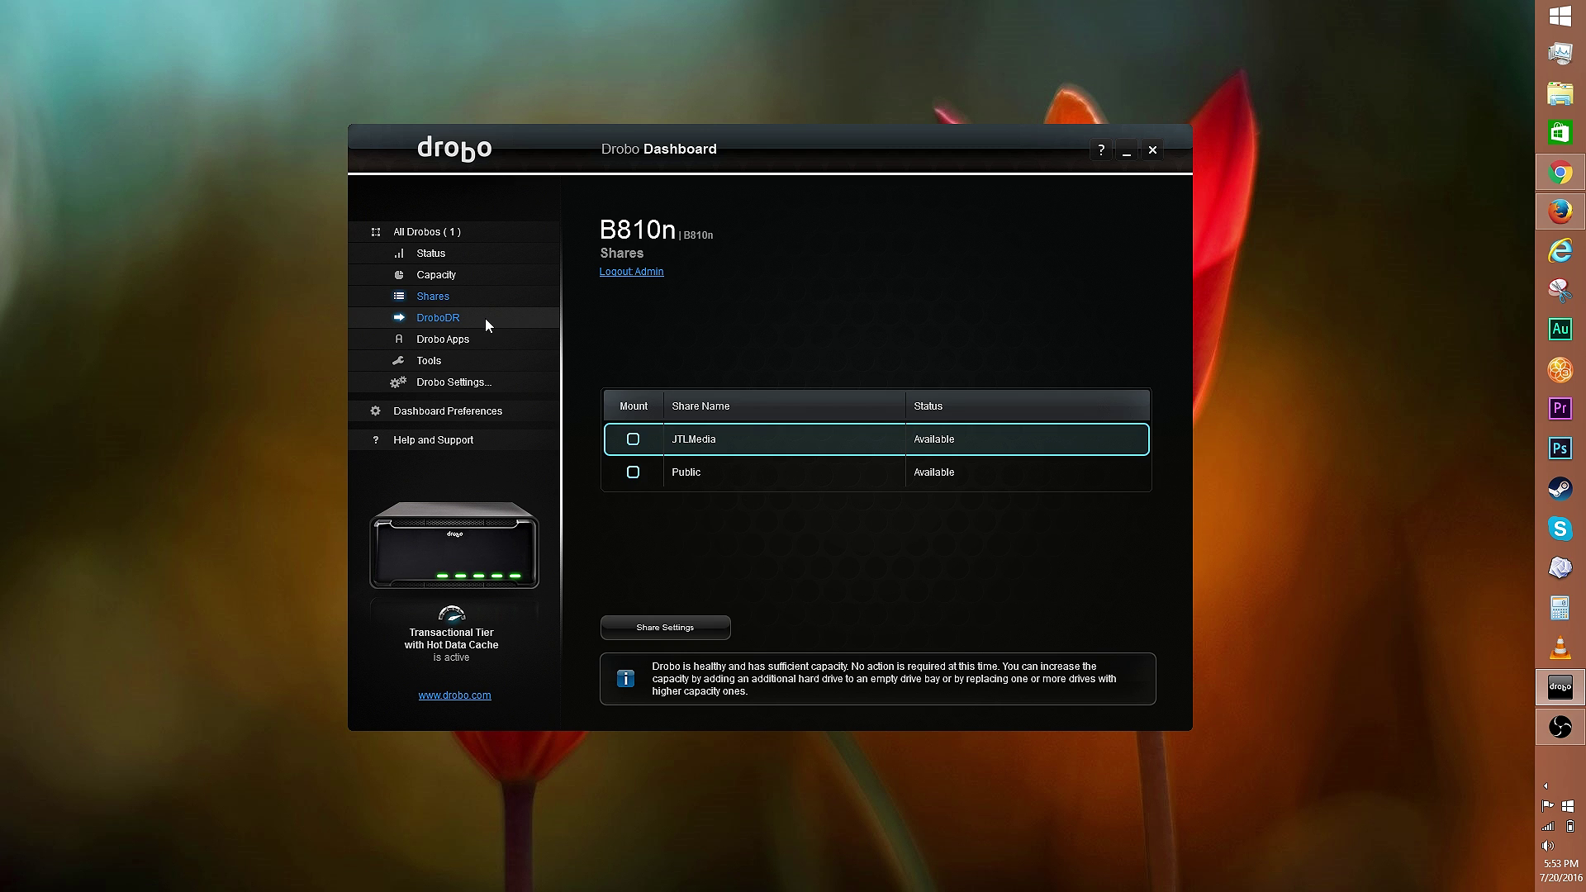
- View the DroboDR page and open the DroboDR setup
{"action": "left_click", "coordinate": [484, 319]}
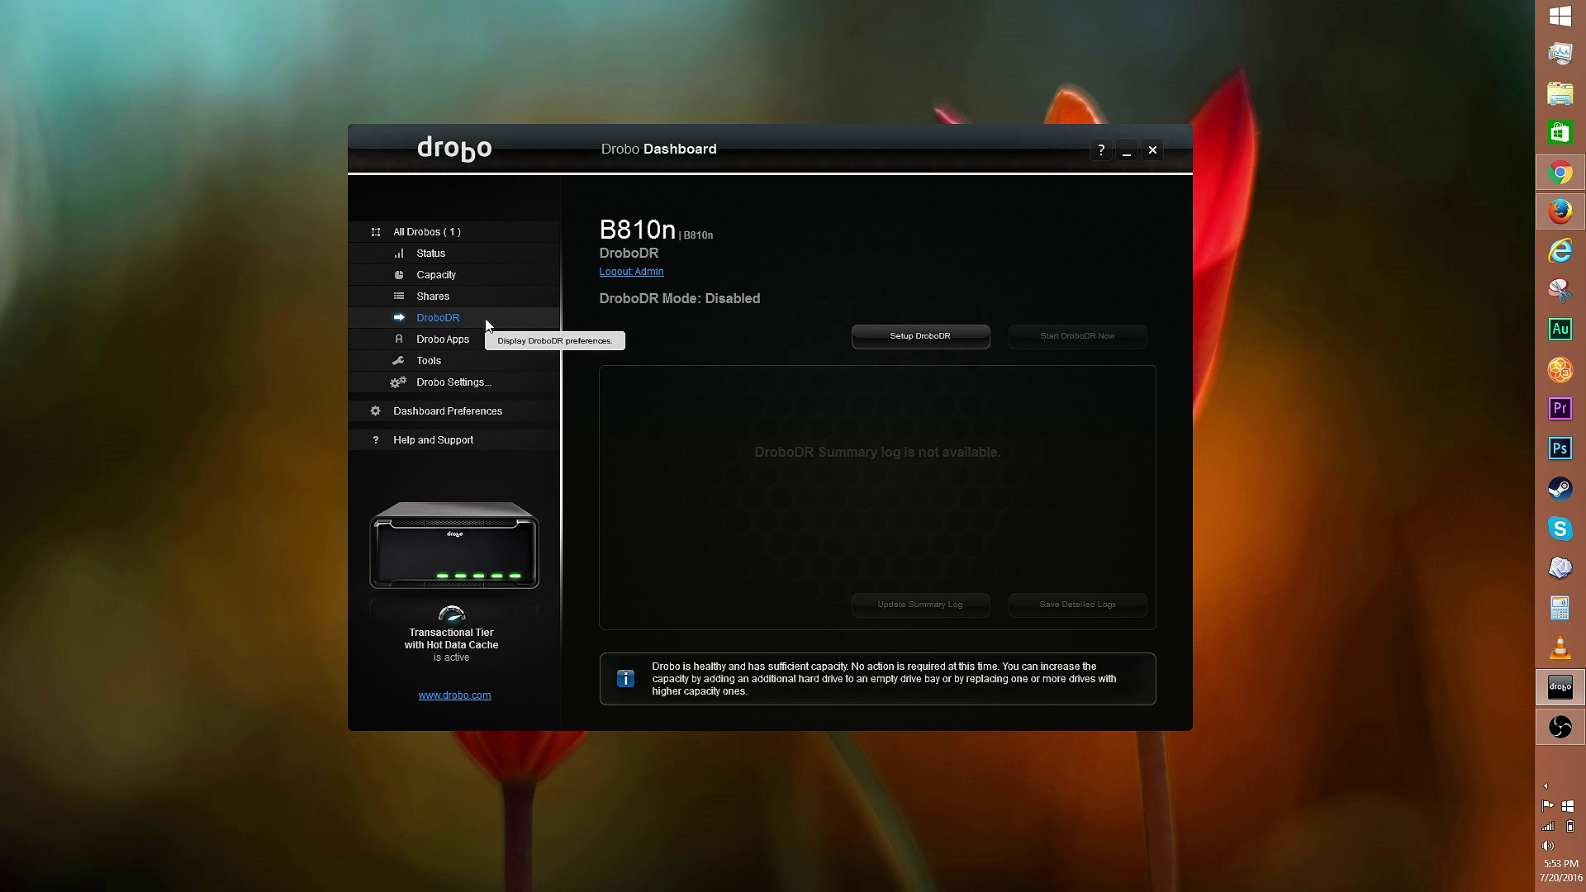
{"action": "left_click", "coordinate": [944, 341]}
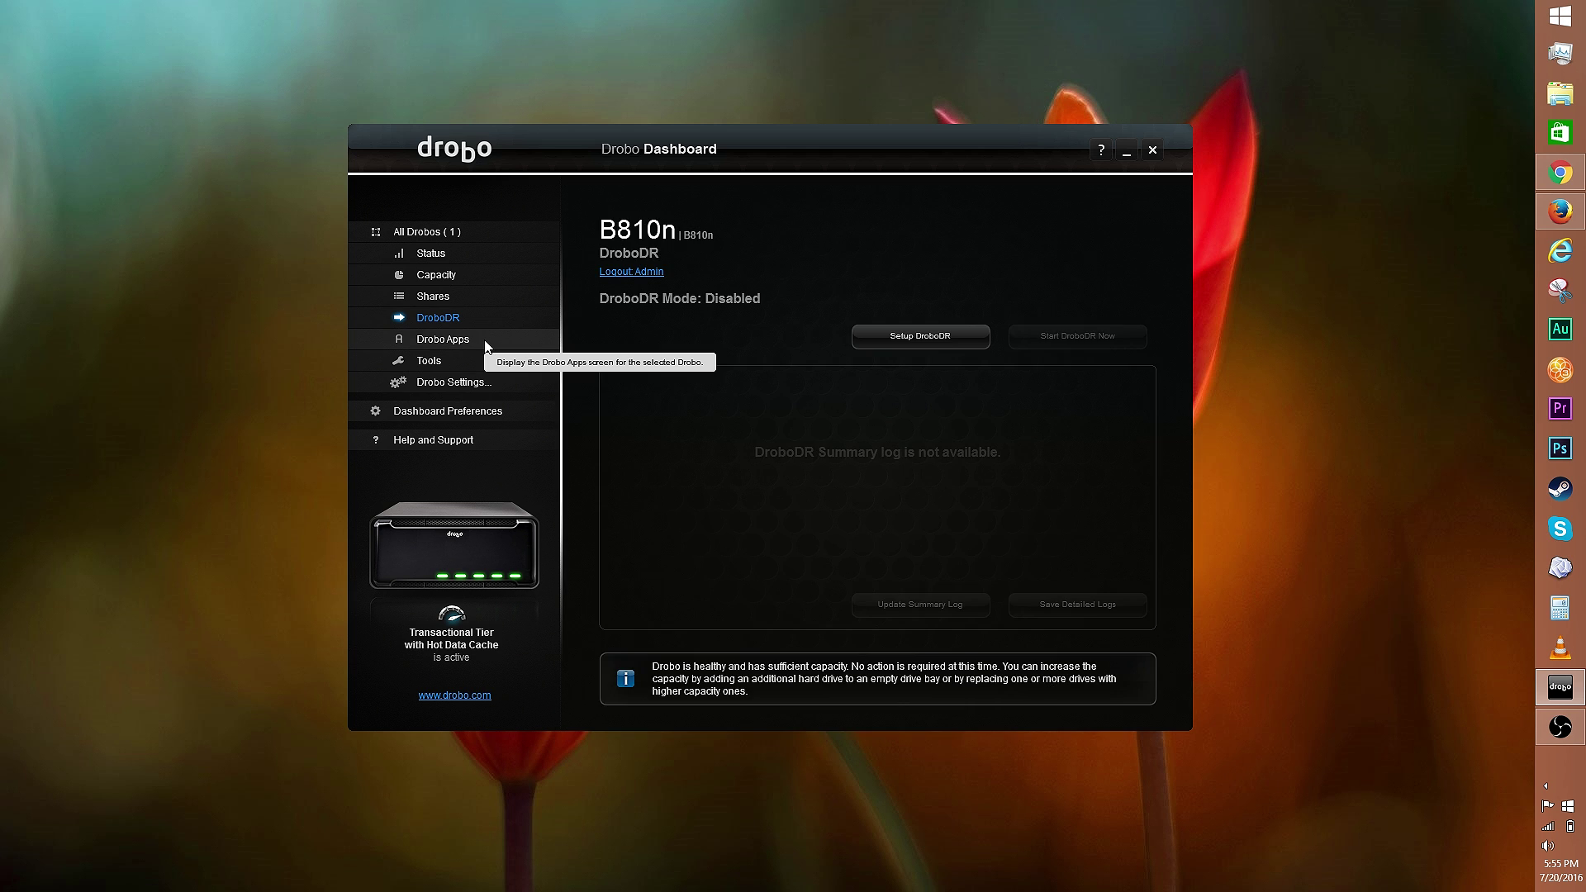
- Browse the Drobo Apps list and select Koken and DroboAccess to check their installation options
{"action": "left_click", "coordinate": [415, 337]}
{"action": "scroll", "coordinate": [910, 494], "scroll_direction": "down", "scroll_amount": 1}
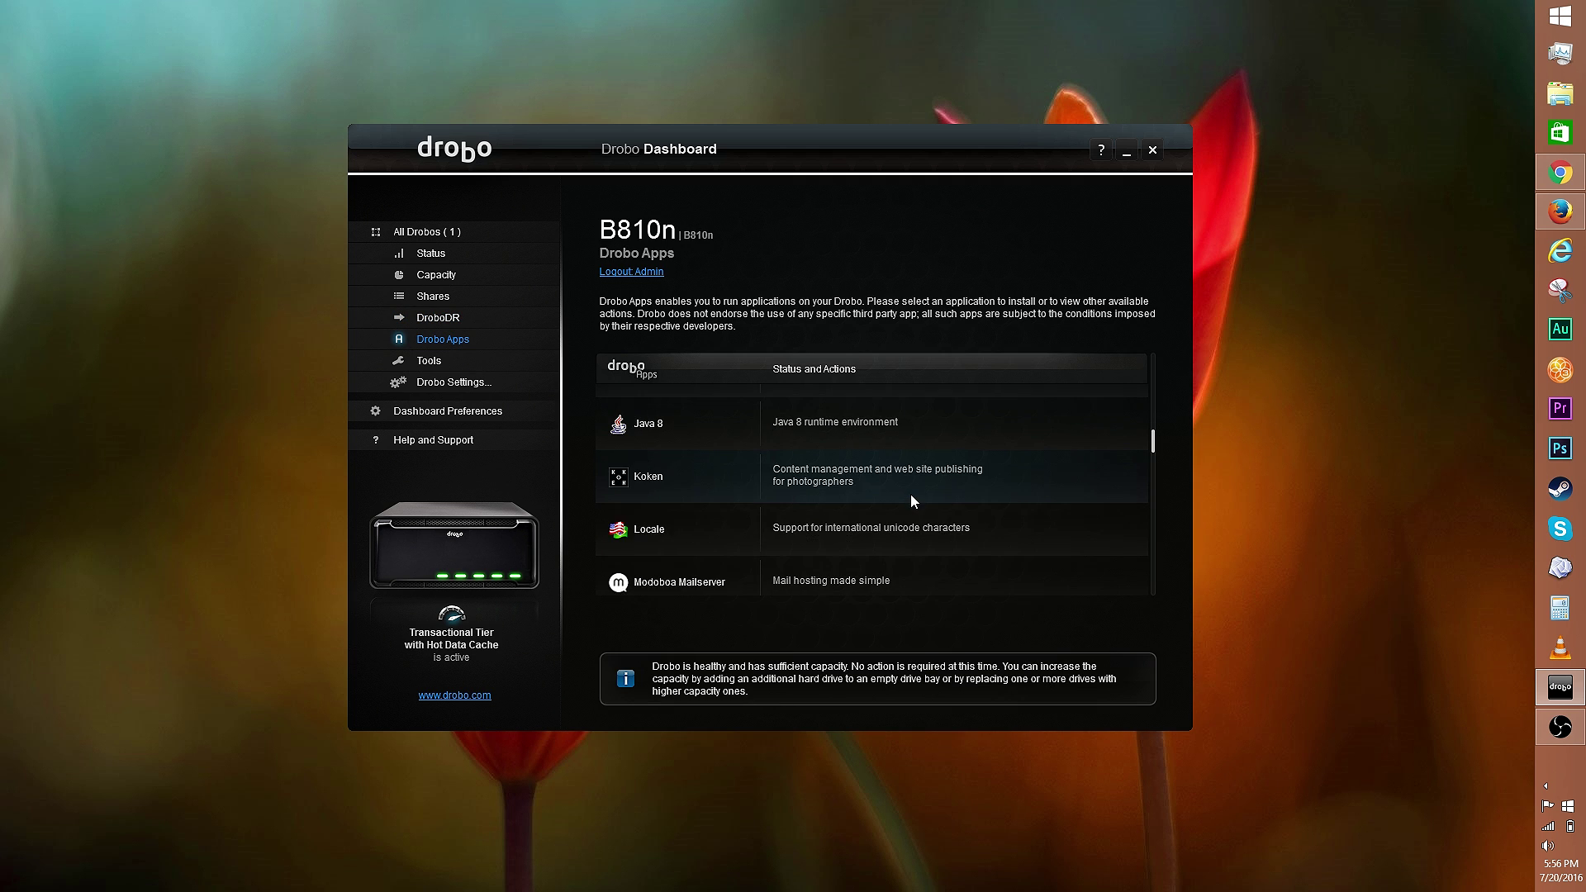
{"action": "left_click", "coordinate": [911, 487]}
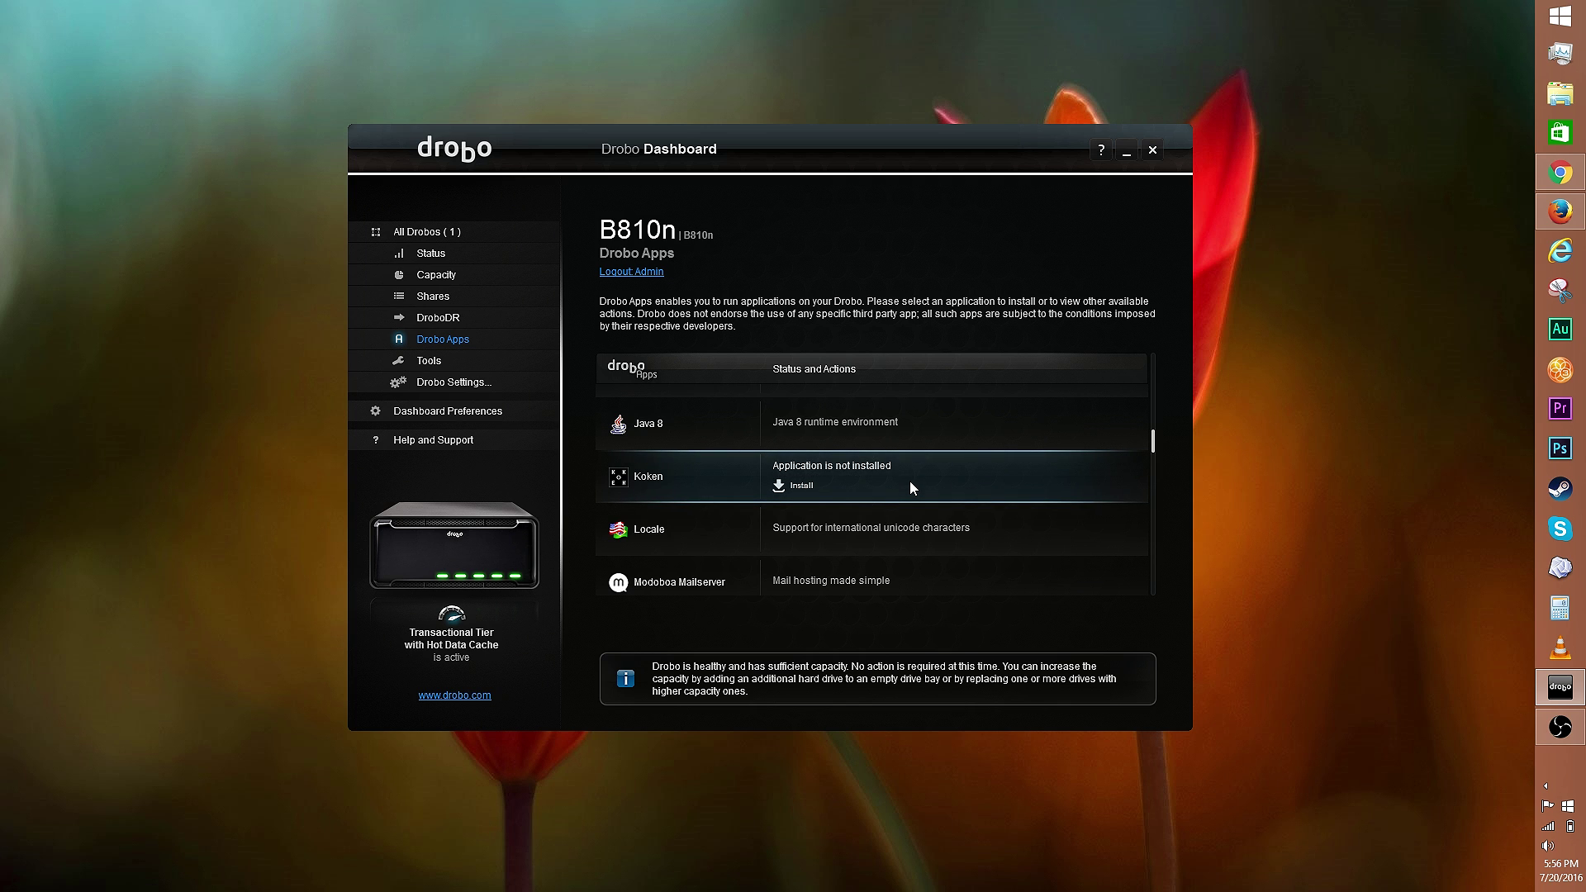
{"action": "scroll", "coordinate": [905, 547], "scroll_direction": "down", "scroll_amount": 3}
{"action": "left_click", "coordinate": [905, 547]}
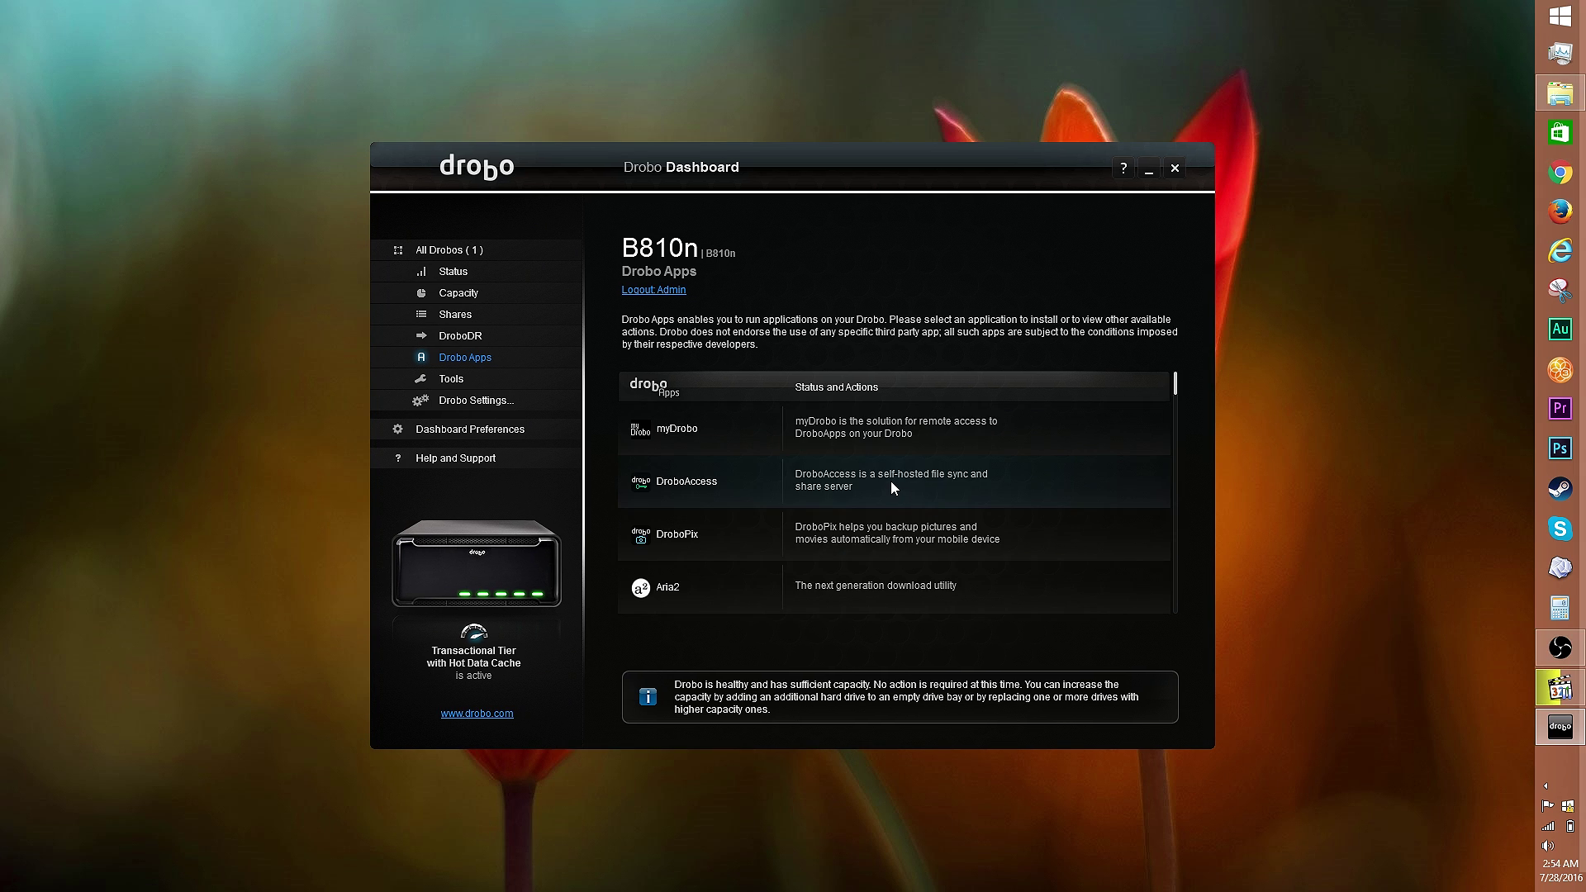
{"action": "left_click", "coordinate": [891, 480]}
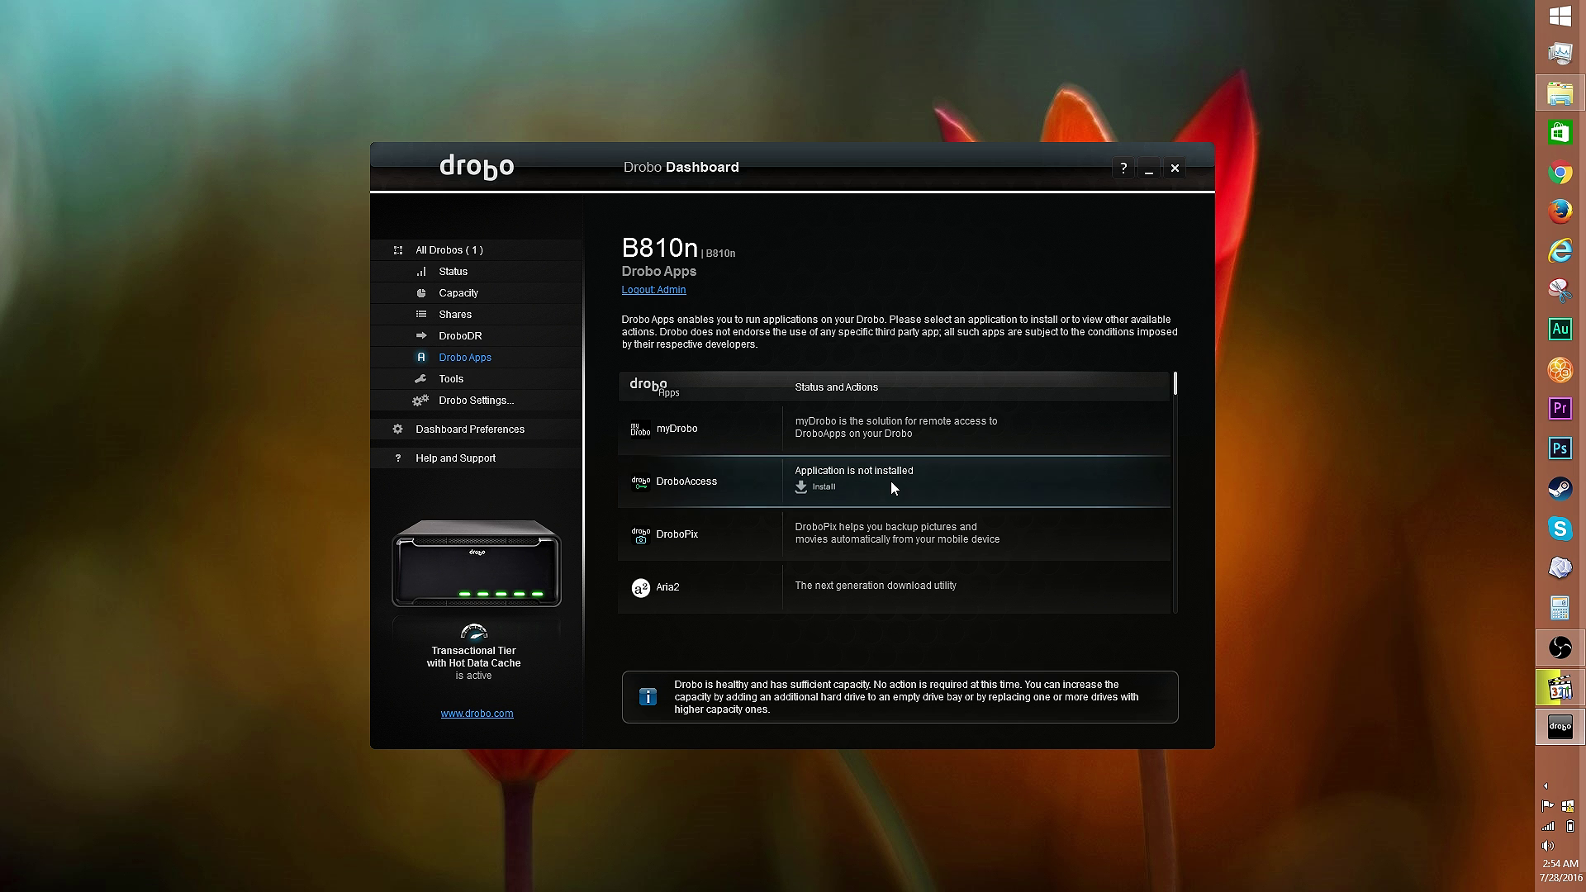
- Install DroboAccess, view its configuration page and close it, and install DroboPix and open its configuration
{"action": "left_click", "coordinate": [826, 493]}
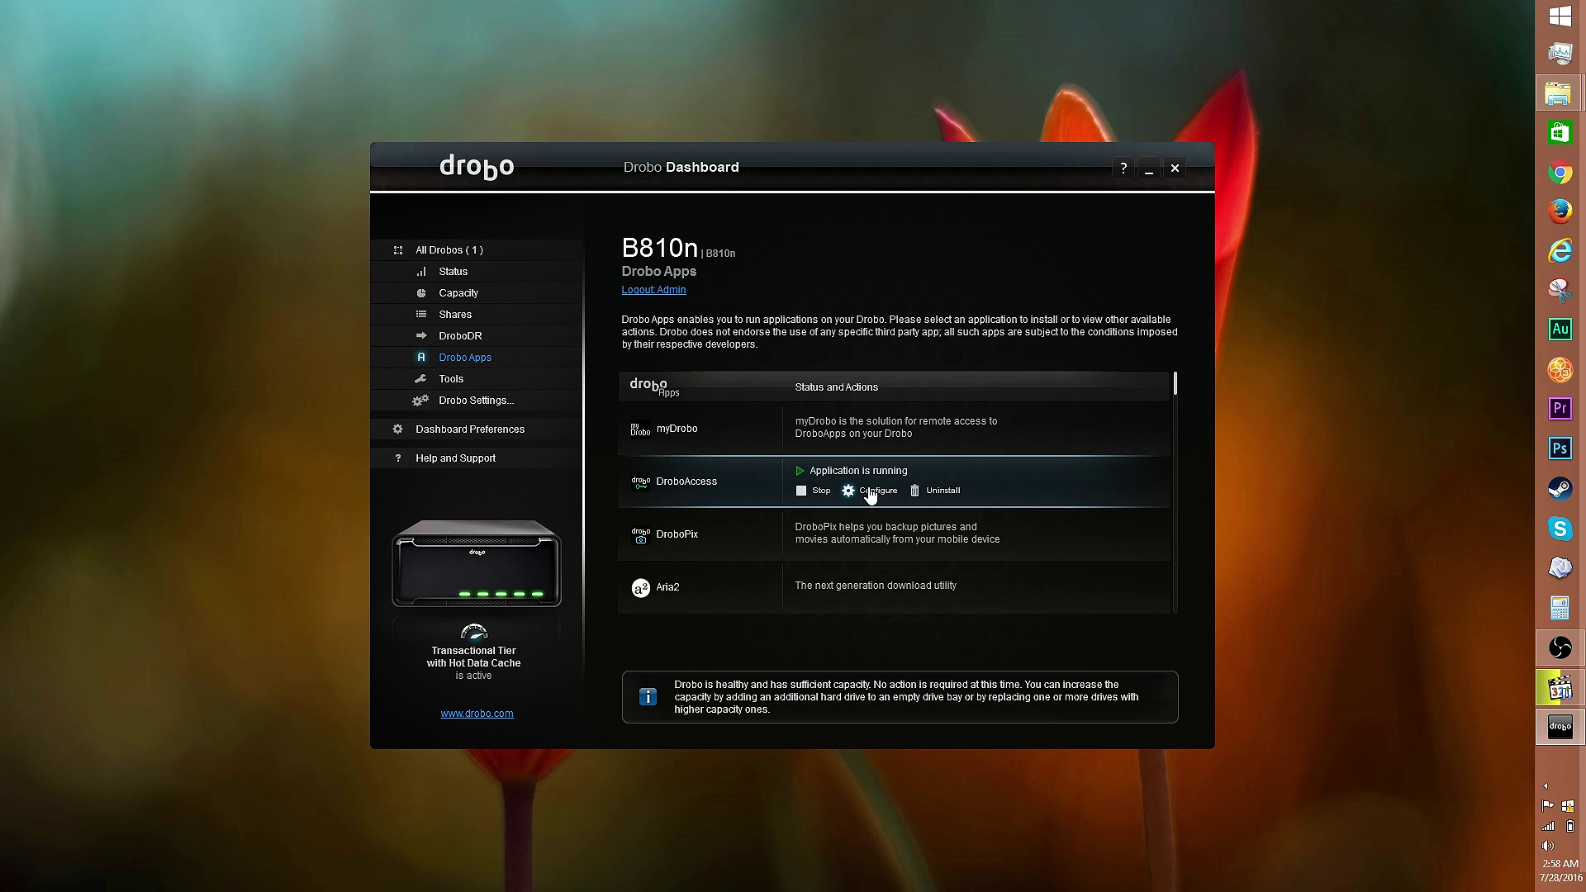
{"action": "left_click", "coordinate": [871, 492]}
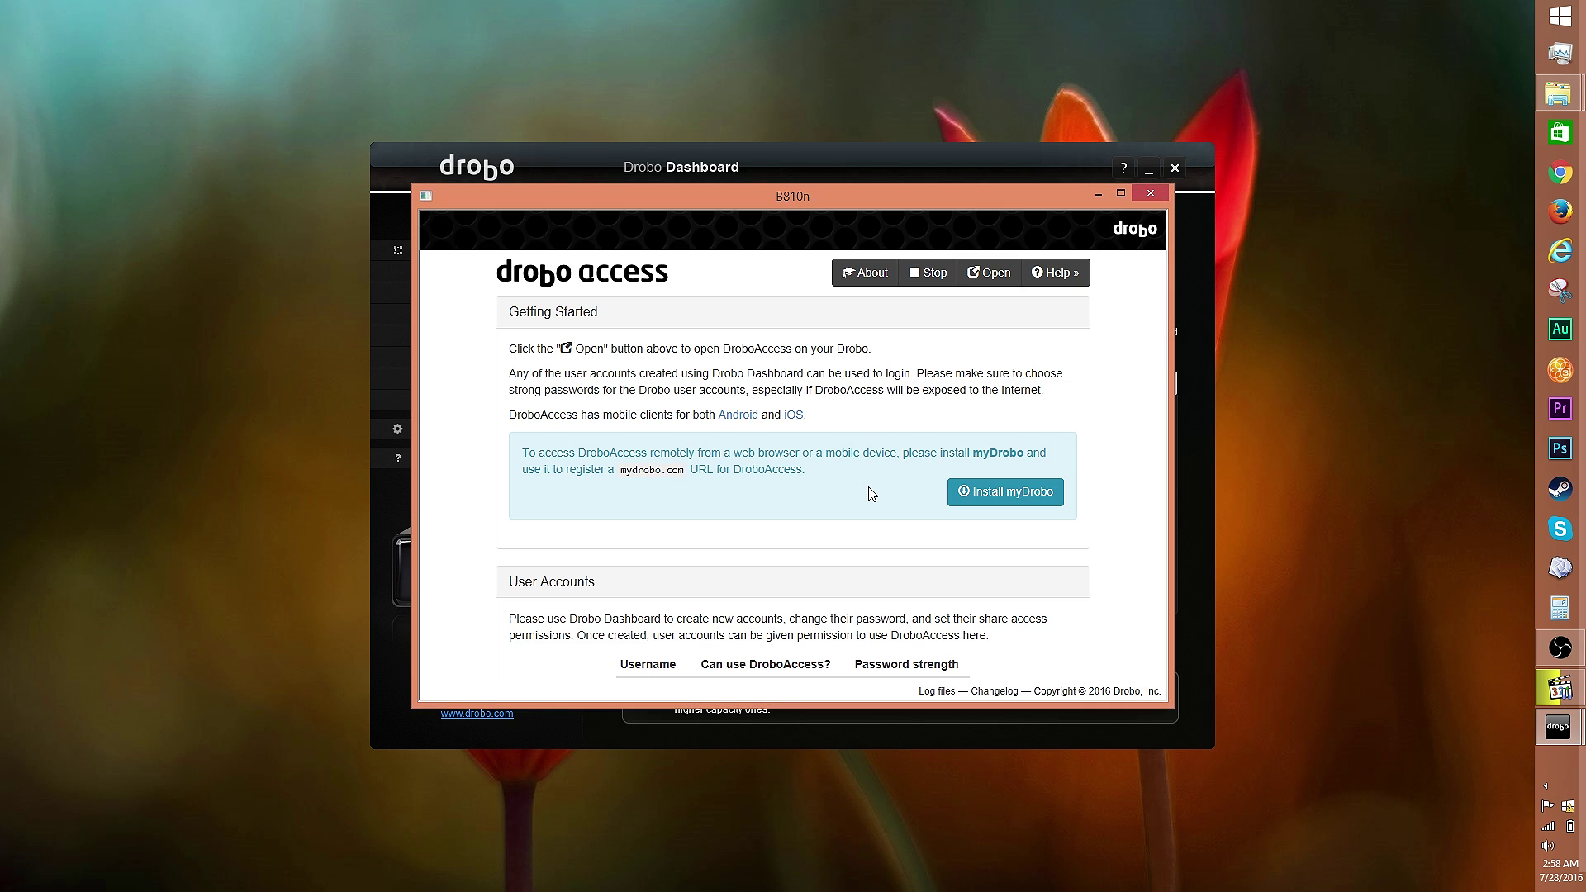
{"action": "key", "text": "alt+F4"}
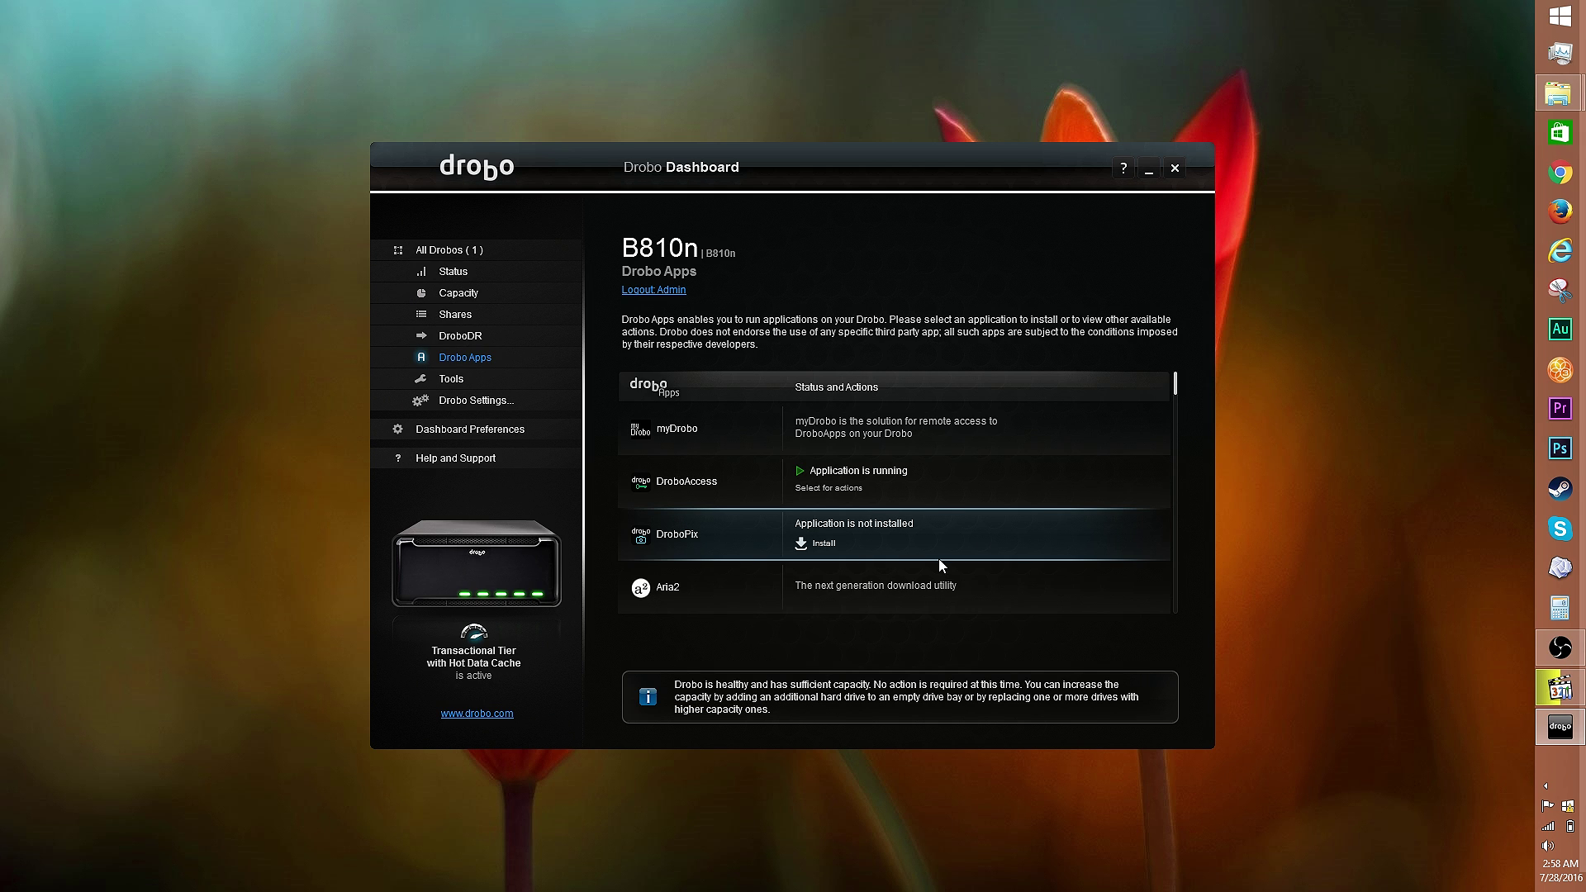
{"action": "left_click", "coordinate": [828, 545]}
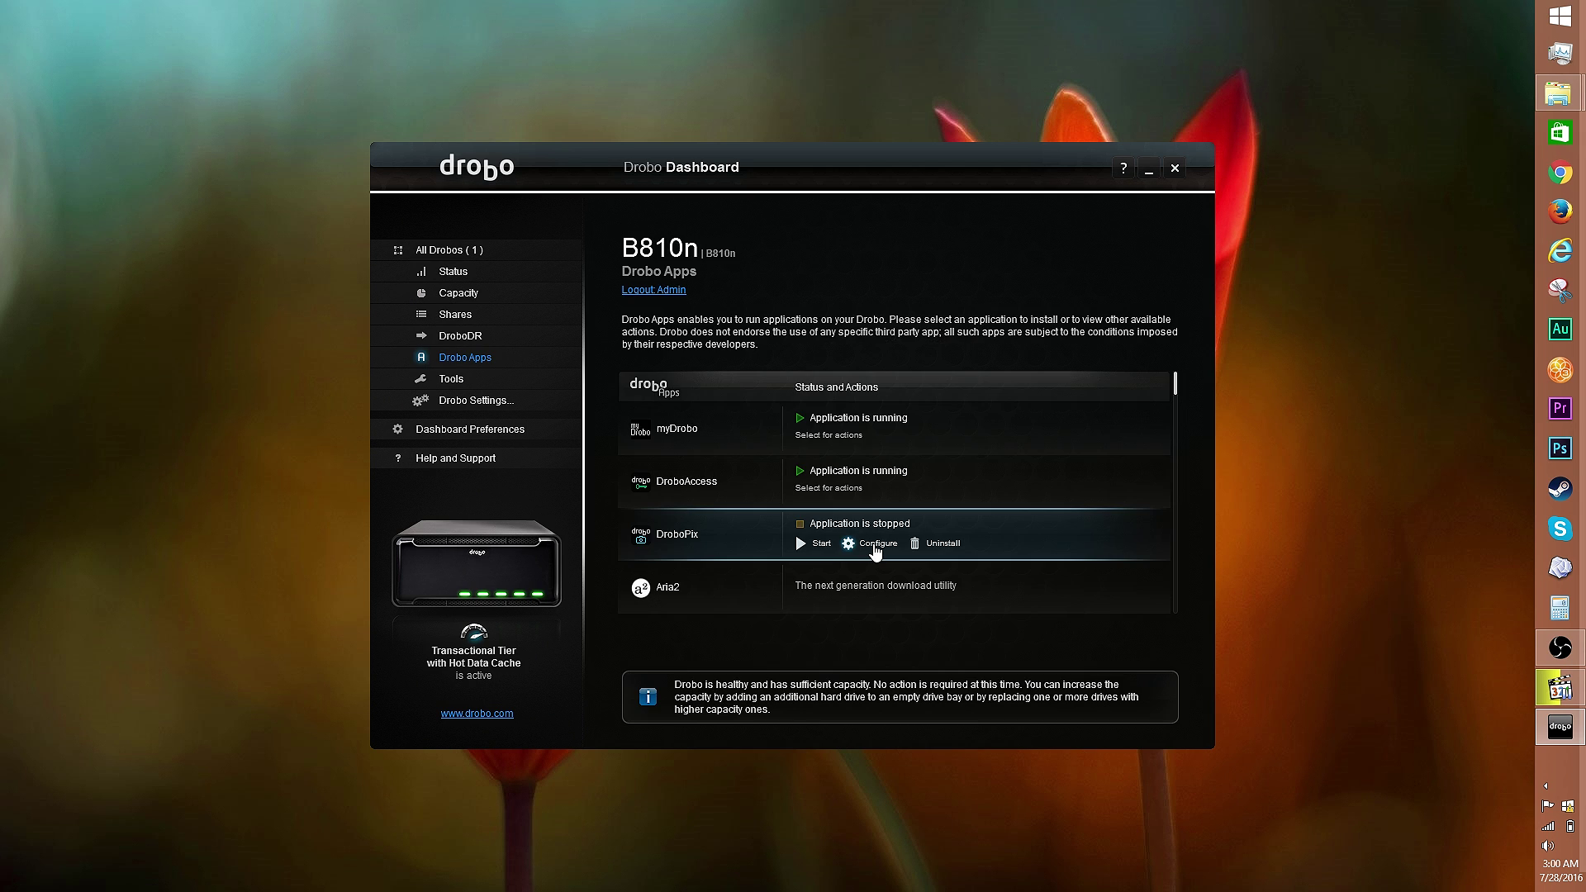
{"action": "left_click", "coordinate": [877, 548]}
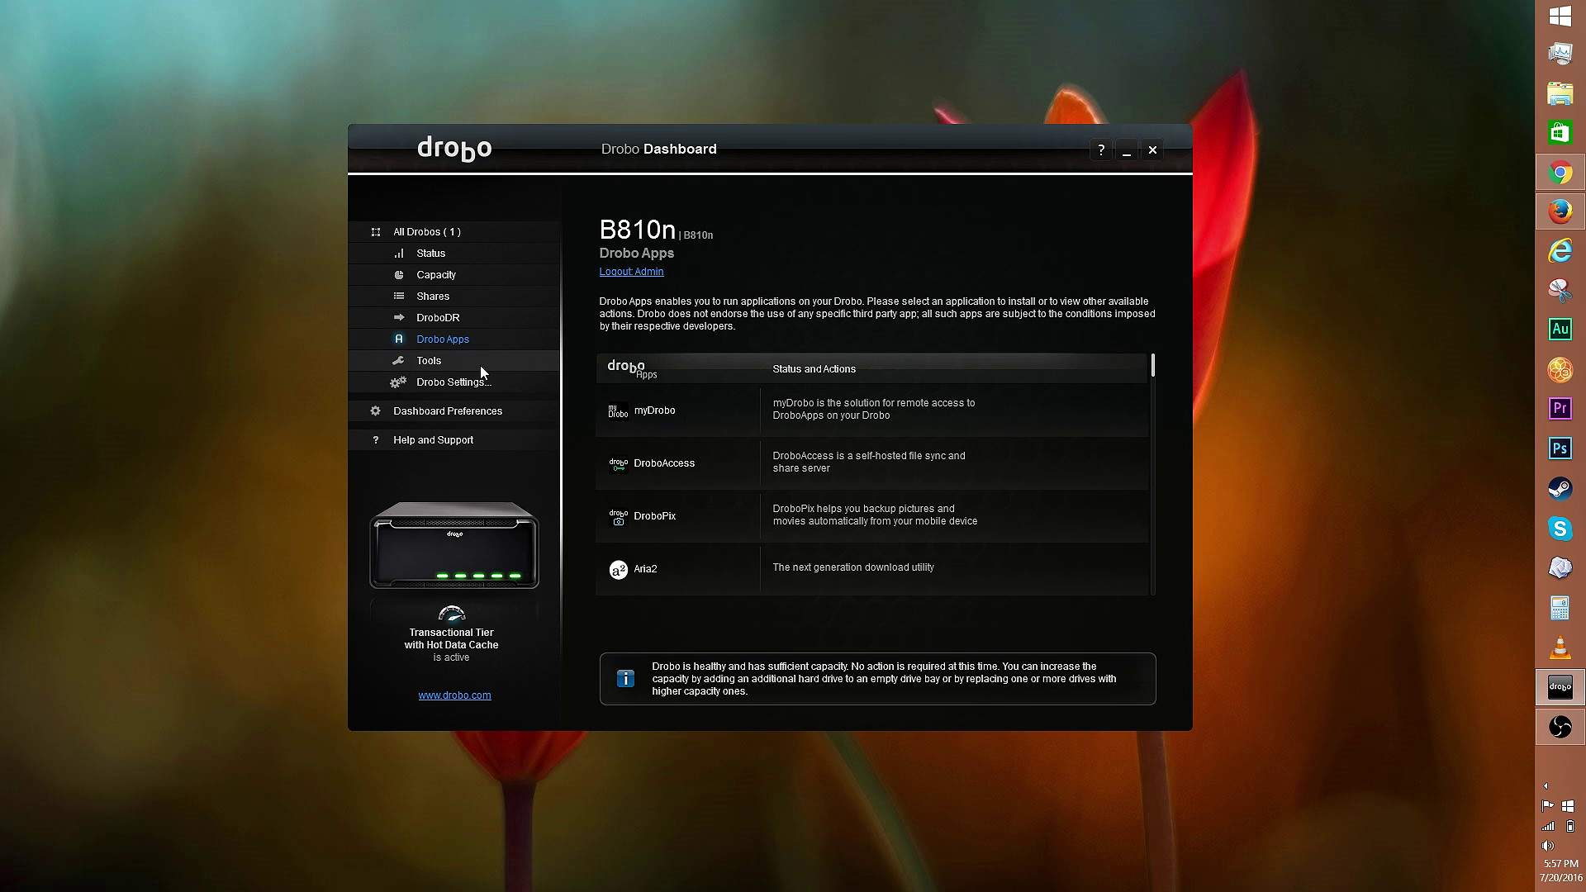
- View the Tools page, and in the Drobo's general settings set Dim Lights to 1
{"action": "left_click", "coordinate": [479, 365]}
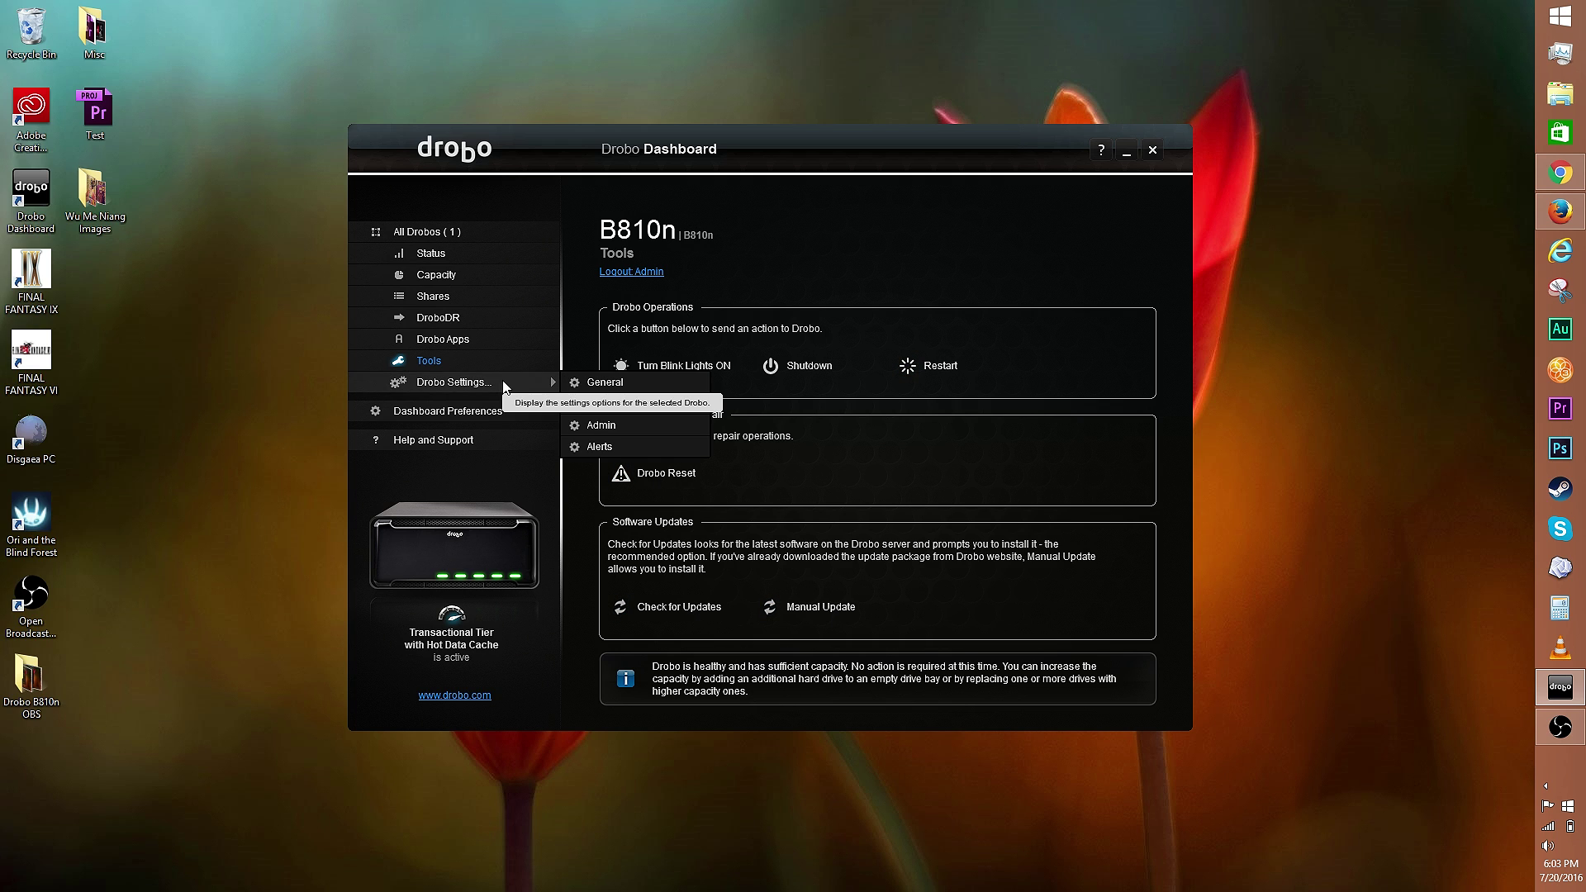
{"action": "left_click", "coordinate": [453, 381]}
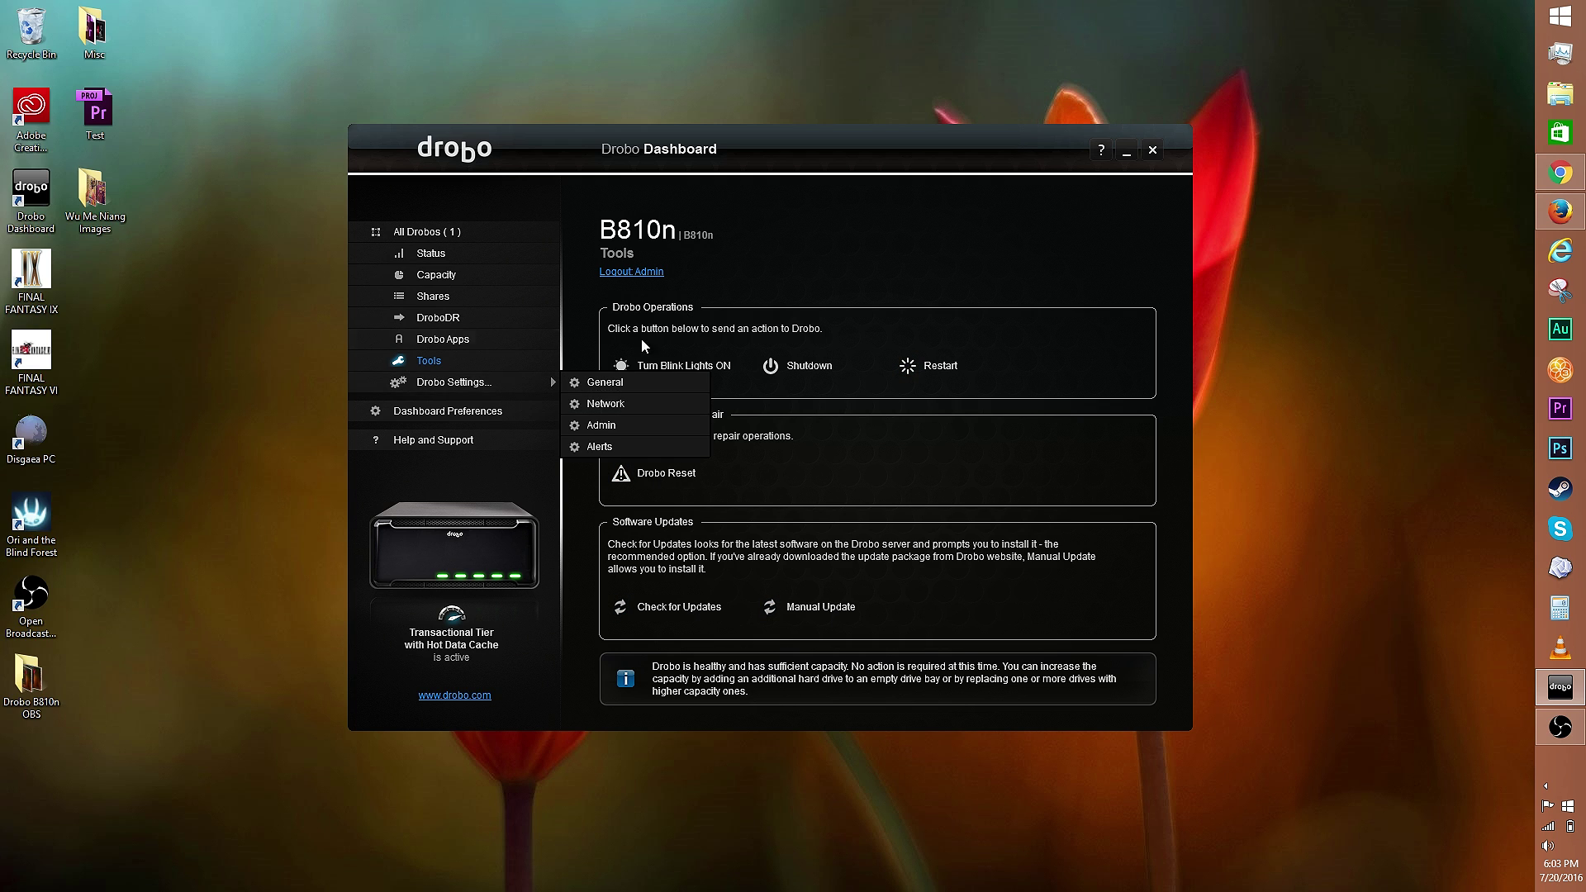
{"action": "left_click", "coordinate": [686, 387]}
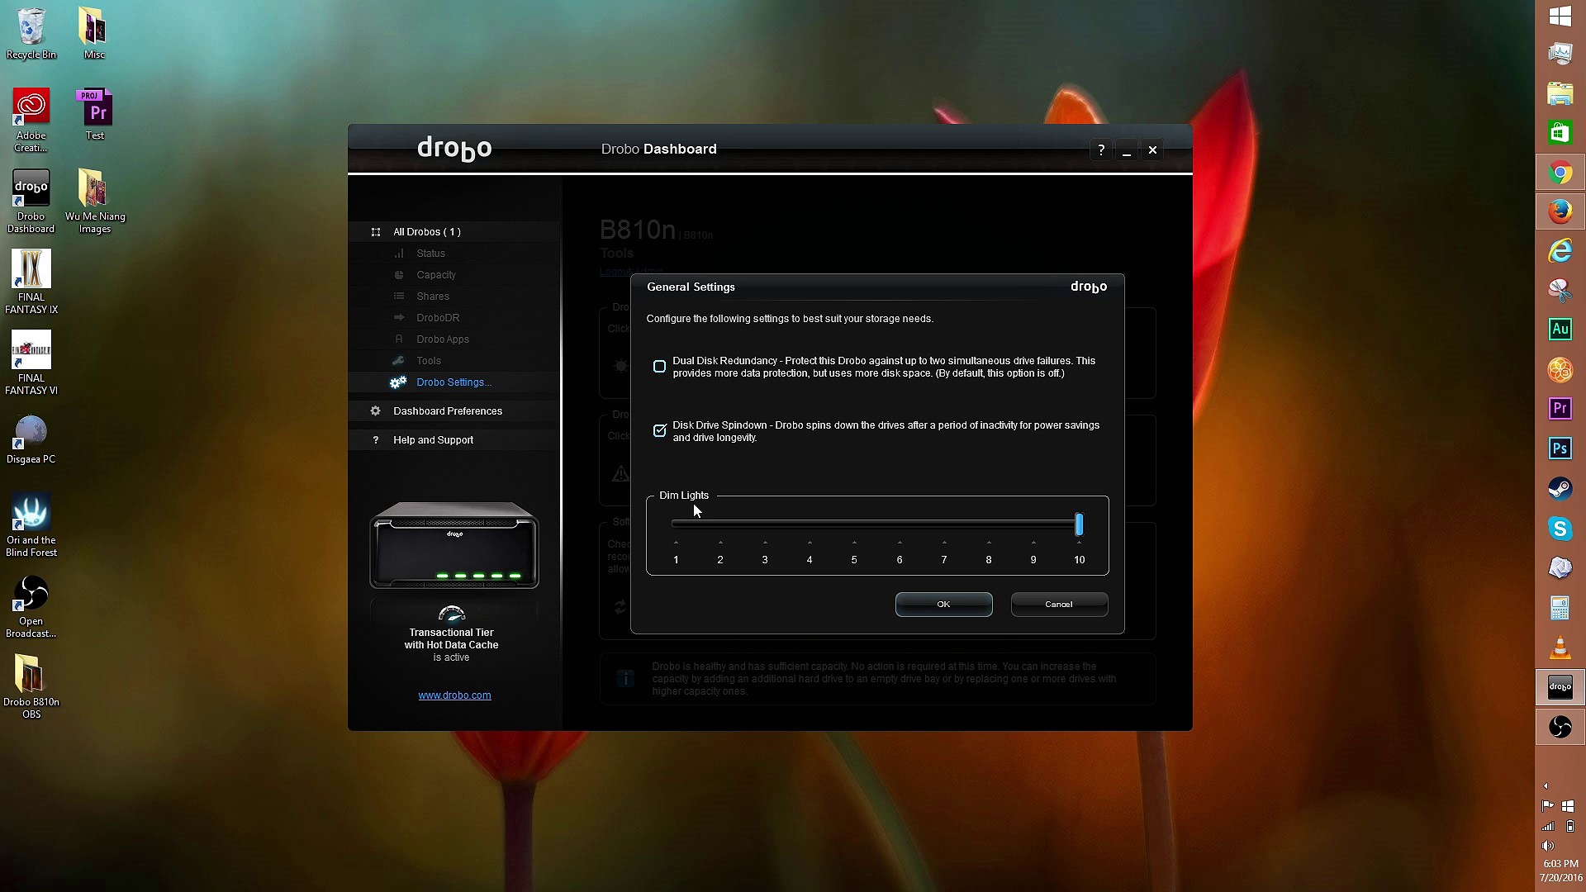
{"action": "left_click", "coordinate": [679, 523]}
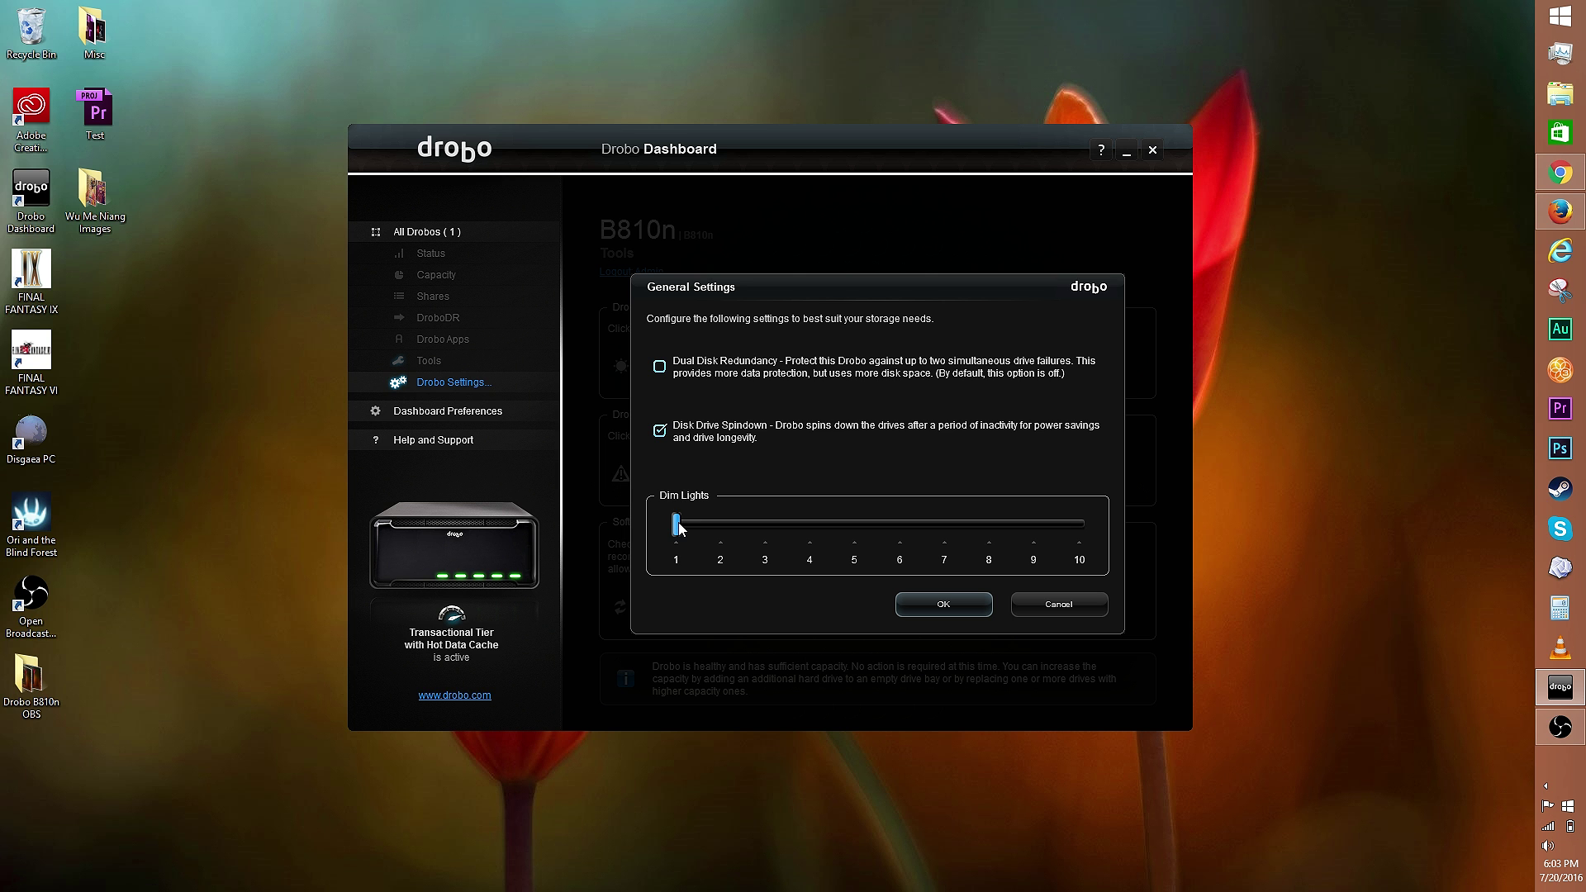